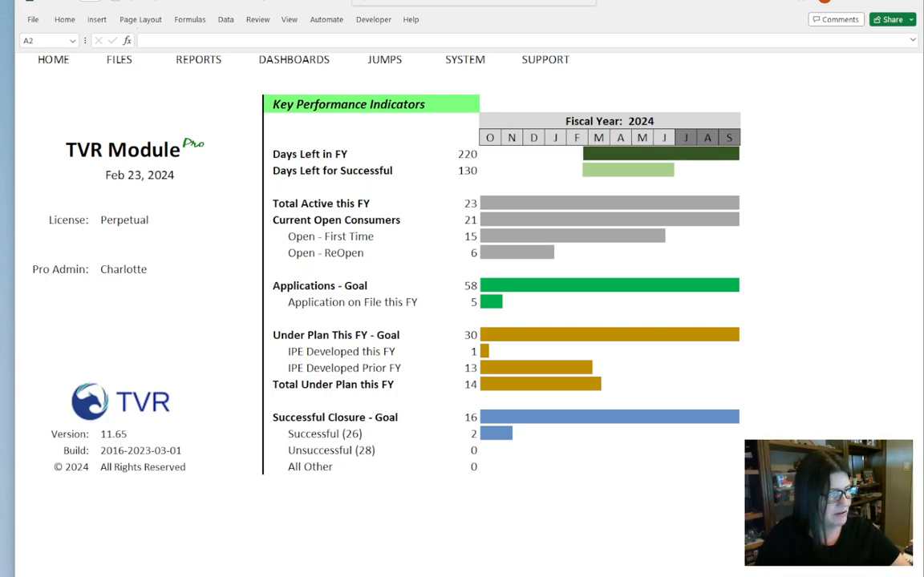
# - Review the Days at Progress Graphic Report screenshot in Snipping Tool and move it out of view
pyautogui.moveTo(1, 127); pyautogui.dragTo(621, 70)
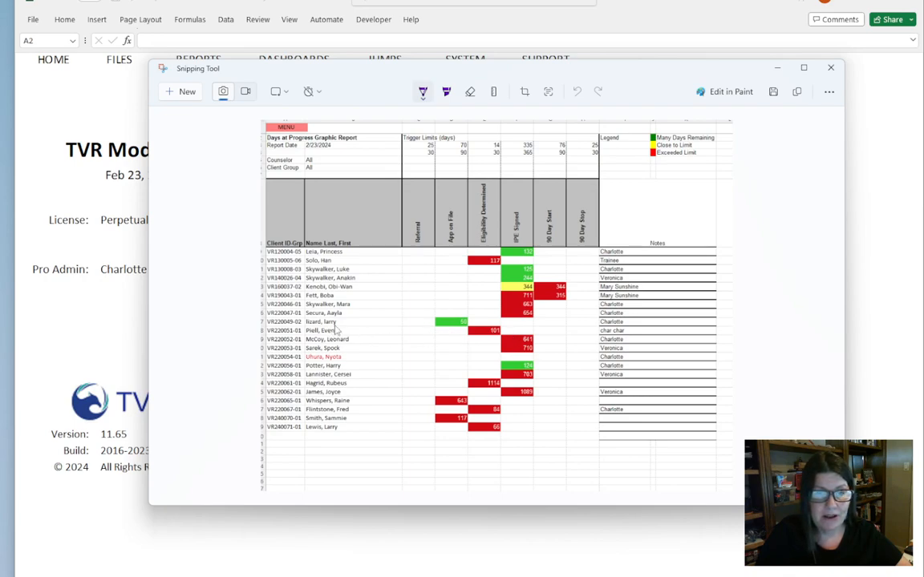
pyautogui.moveTo(572, 75); pyautogui.dragTo(0, 145)
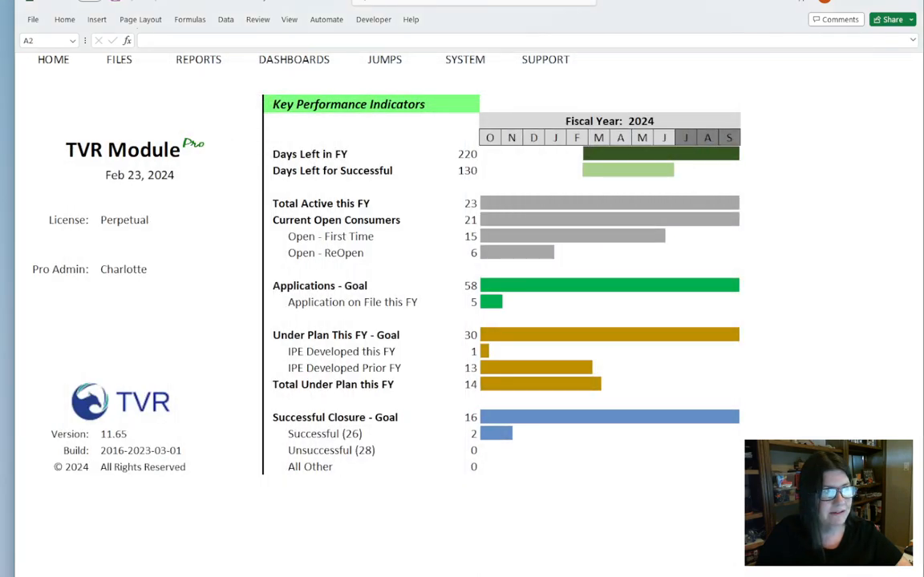
# - Open the list of open client files and select the Coruscant:Planet client in the Transition & Other group
pyautogui.click(120, 61)
pyautogui.click(140, 69)
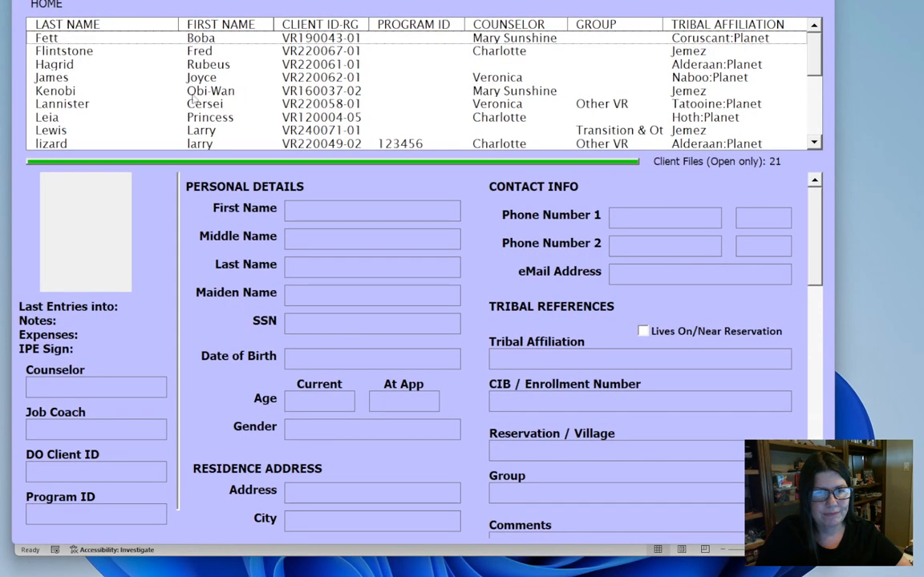
pyautogui.click(56, 92)
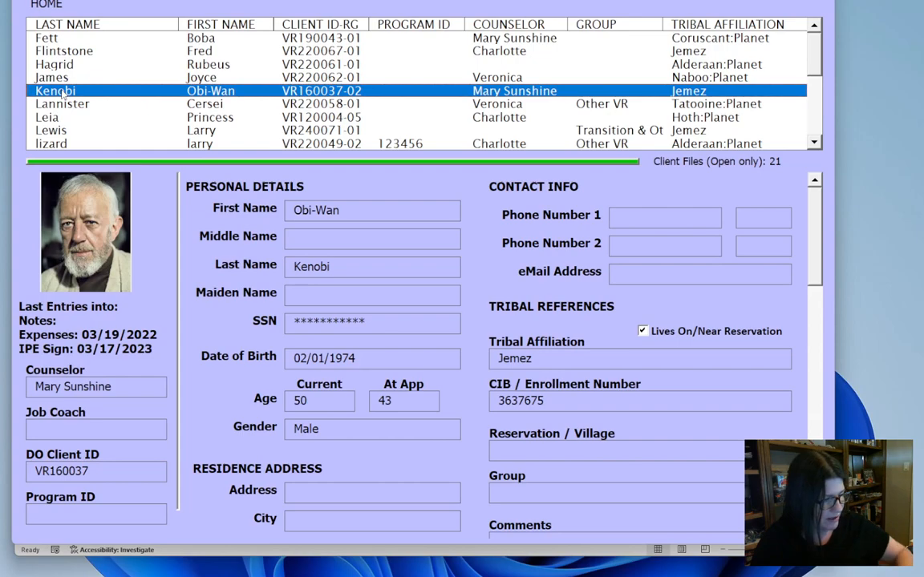
pyautogui.press('p')
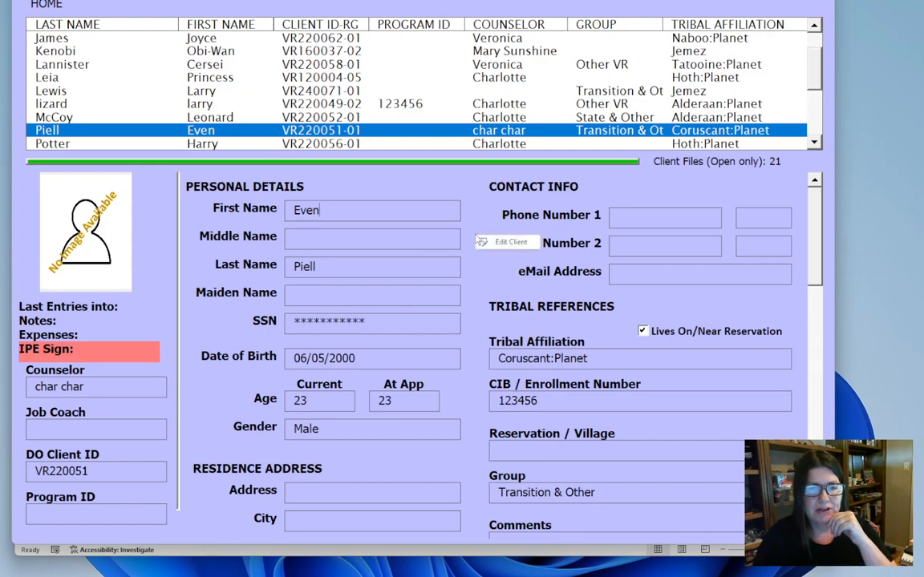
# - Put the selected client's file into edit mode and display its Progress records
pyautogui.click(496, 248)
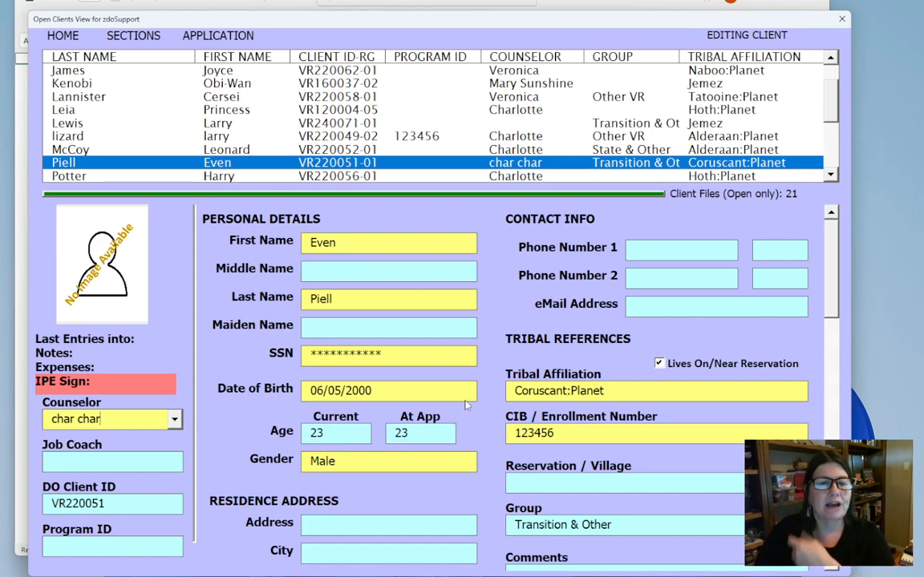
pyautogui.click(135, 38)
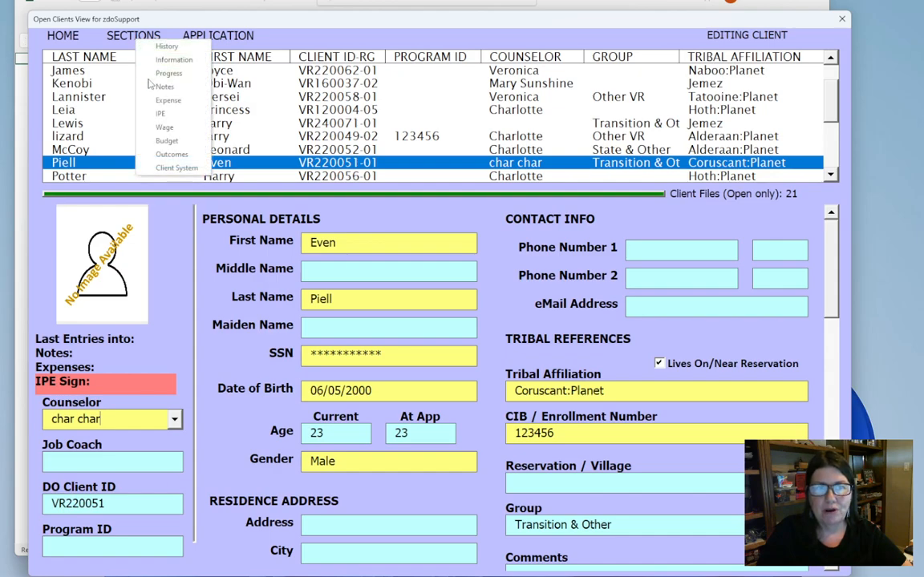
pyautogui.click(149, 74)
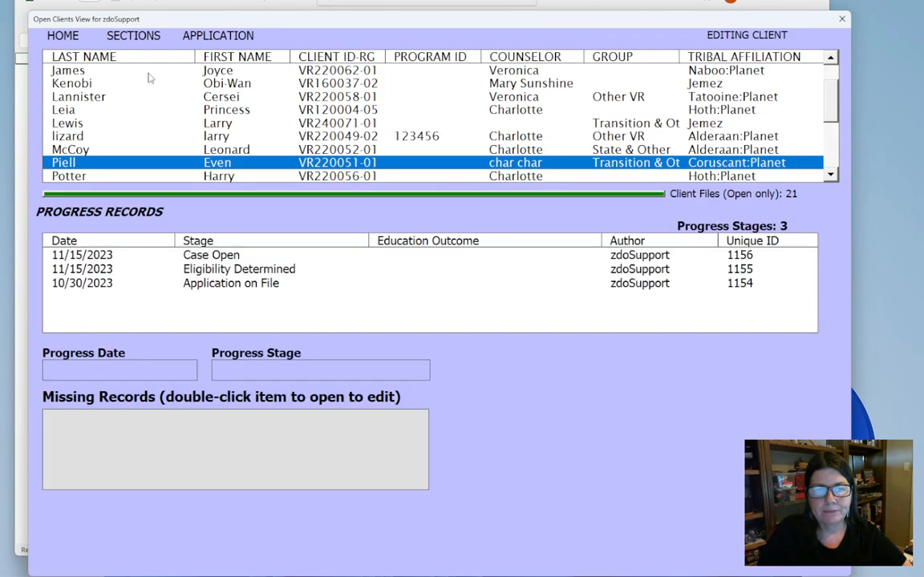
pyautogui.rightClick(524, 404)
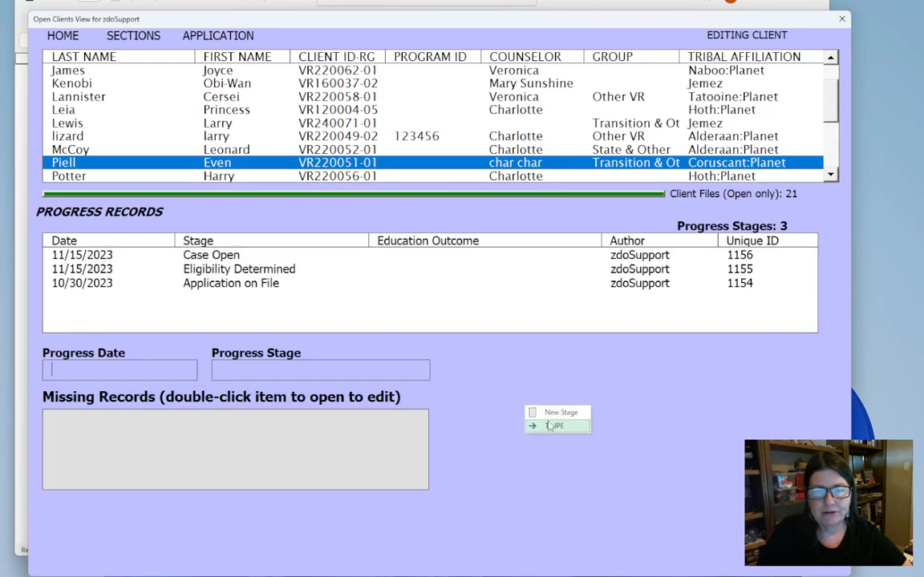
pyautogui.click(548, 423)
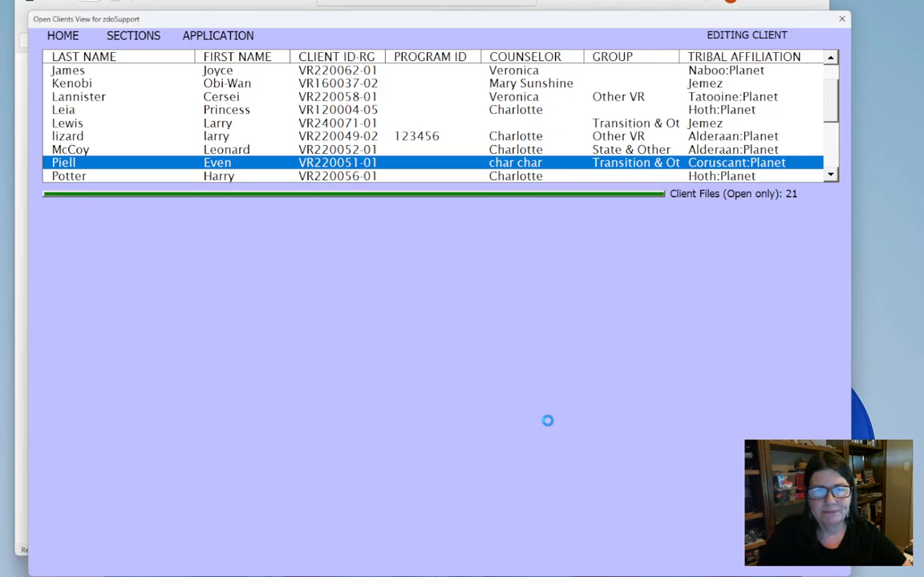
pyautogui.rightClick(513, 314)
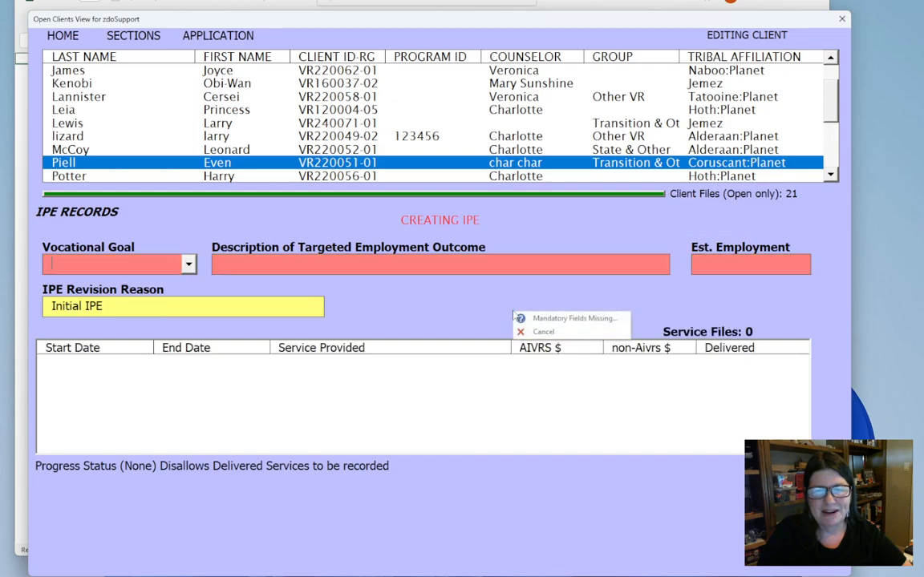
pyautogui.click(122, 37)
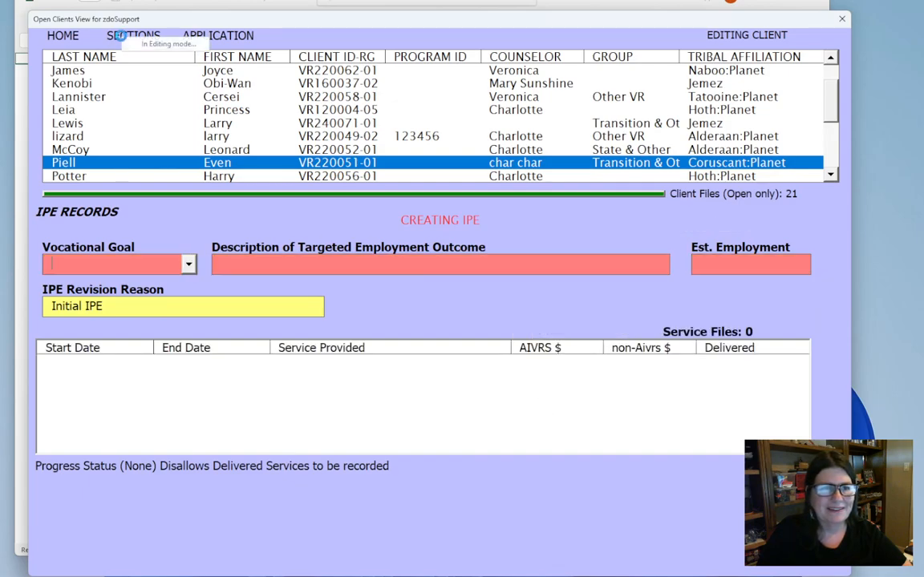
pyautogui.rightClick(423, 316)
pyautogui.click(445, 333)
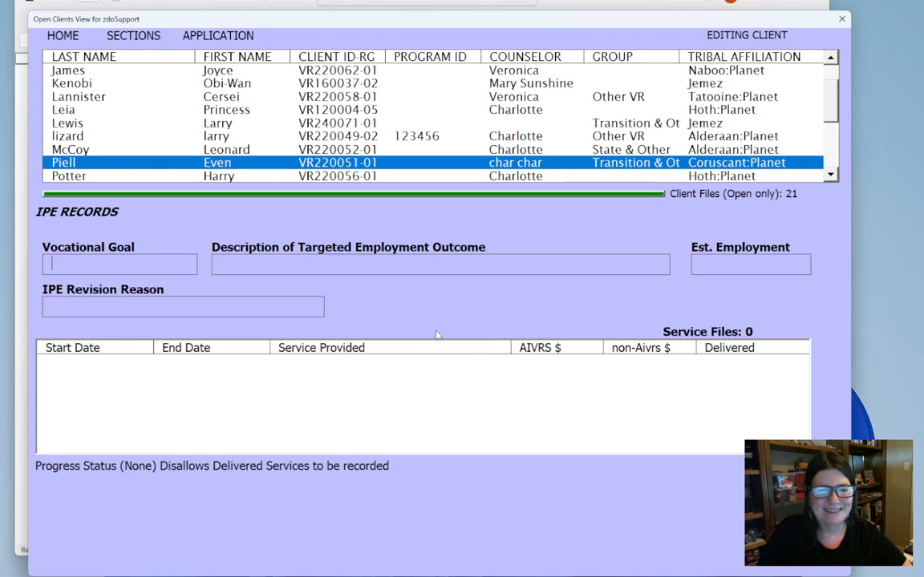
pyautogui.rightClick(437, 335)
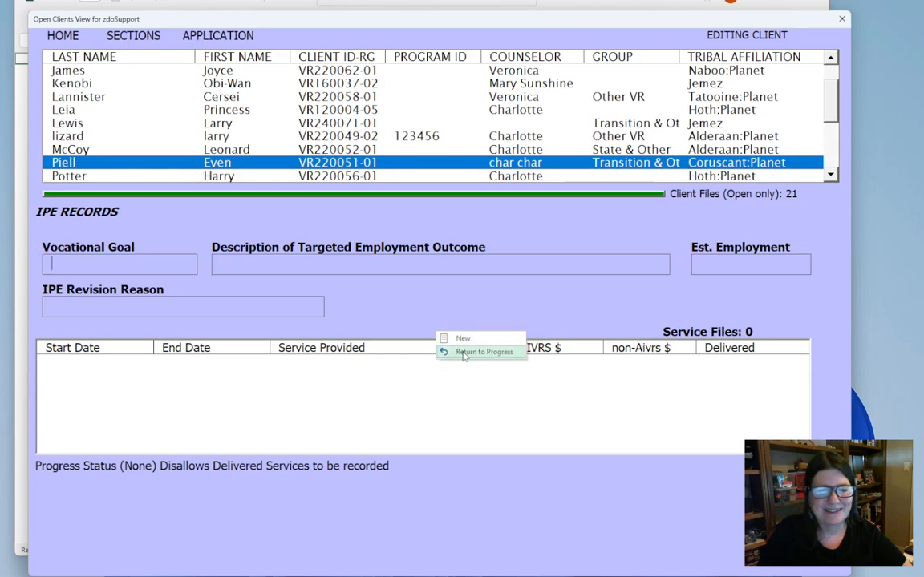
pyautogui.click(462, 353)
# - Create a new progress stage dated 11/20/2023 with the stage IPE Under Development
pyautogui.rightClick(463, 356)
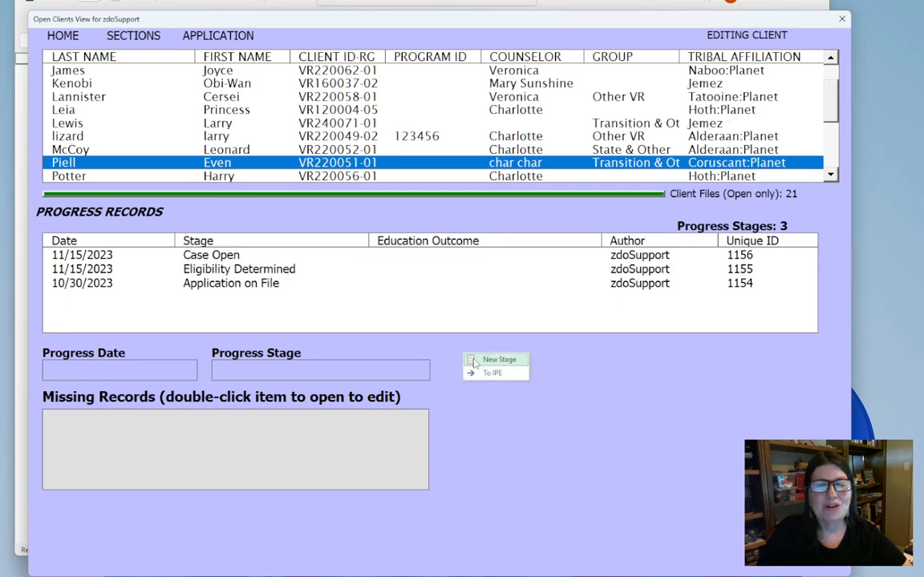
pyautogui.click(473, 361)
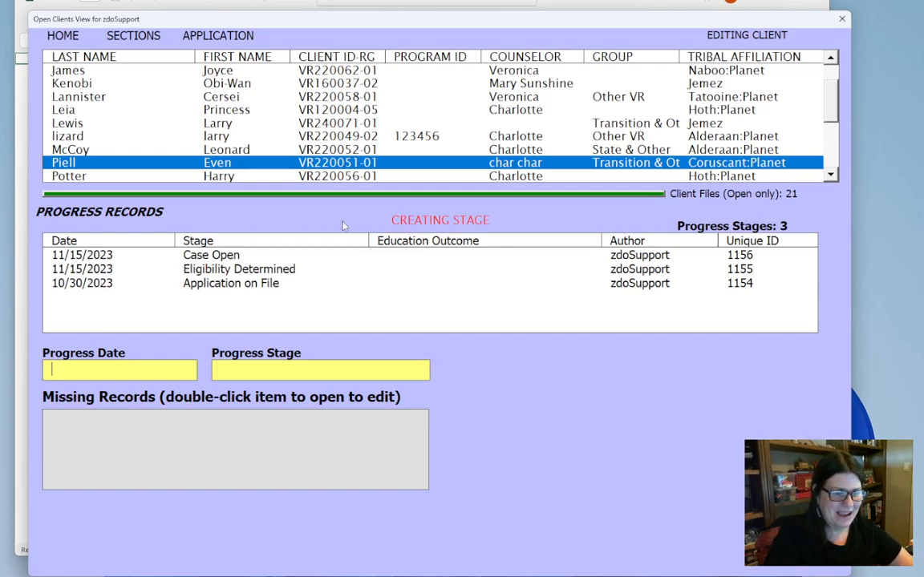
pyautogui.write('11/20/2023')
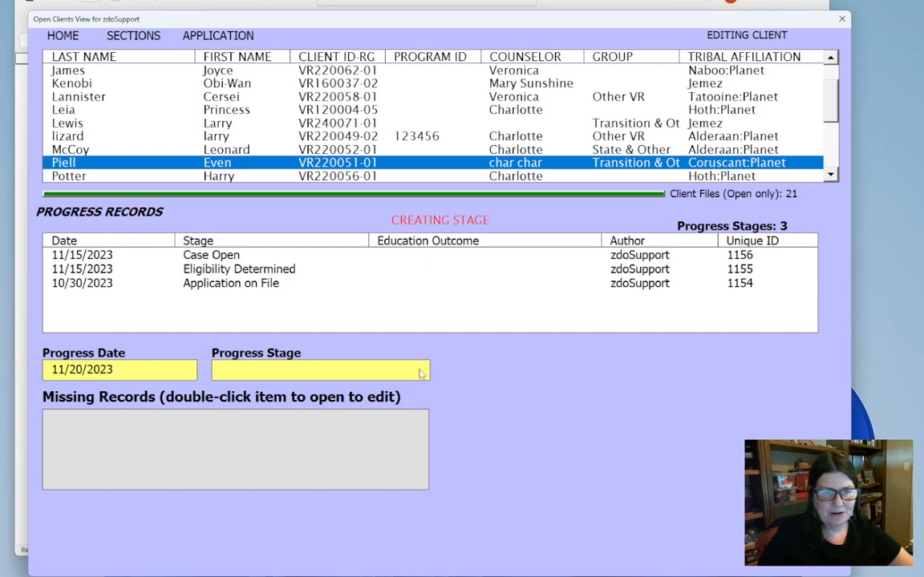
pyautogui.click(420, 370)
pyautogui.click(387, 390)
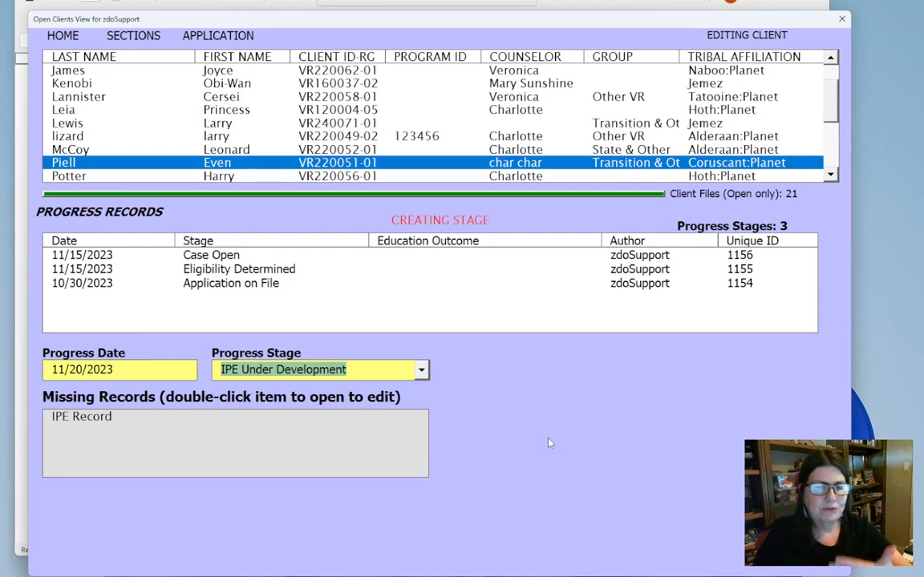
# - Open the missing IPE record and enter Employment as vocational goal and "Master gardener" as targeted employment outcome
pyautogui.doubleClick(78, 414)
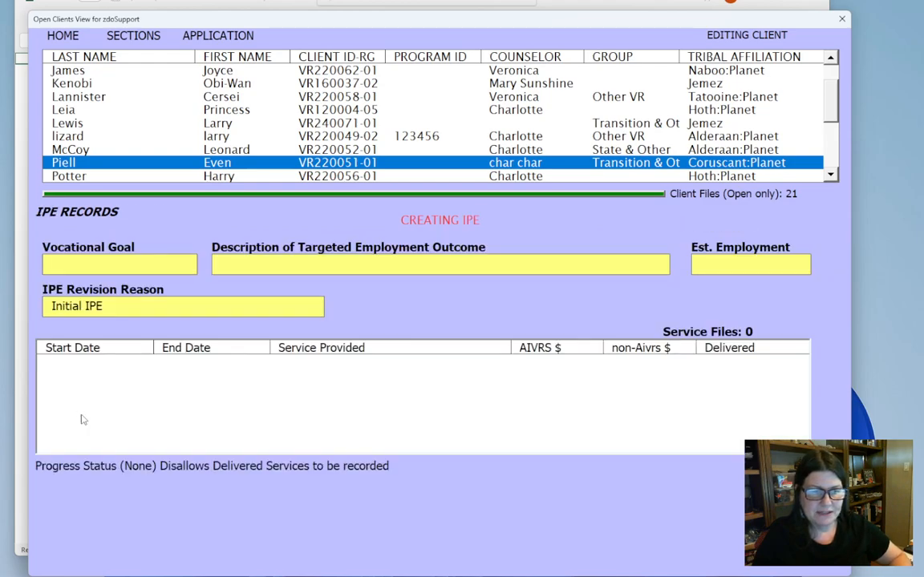
pyautogui.click(152, 265)
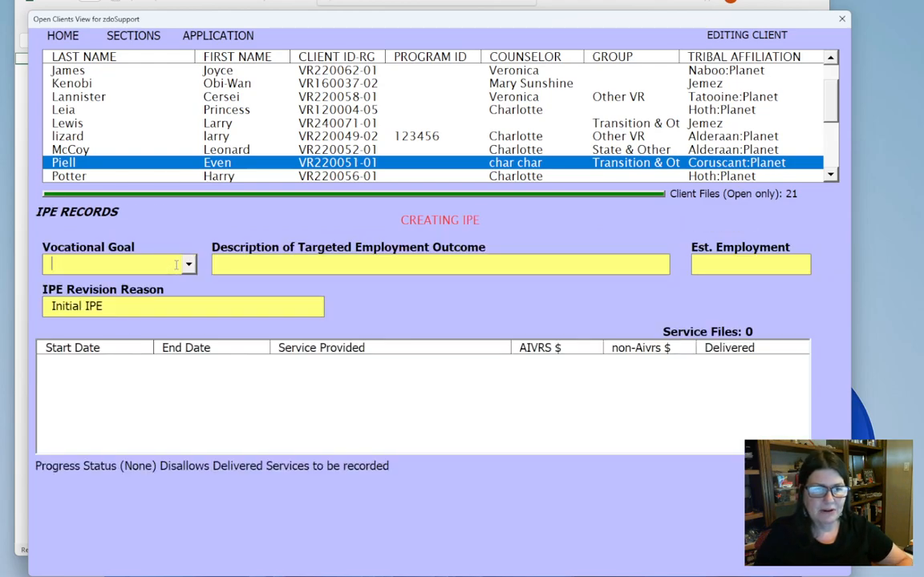
pyautogui.click(188, 266)
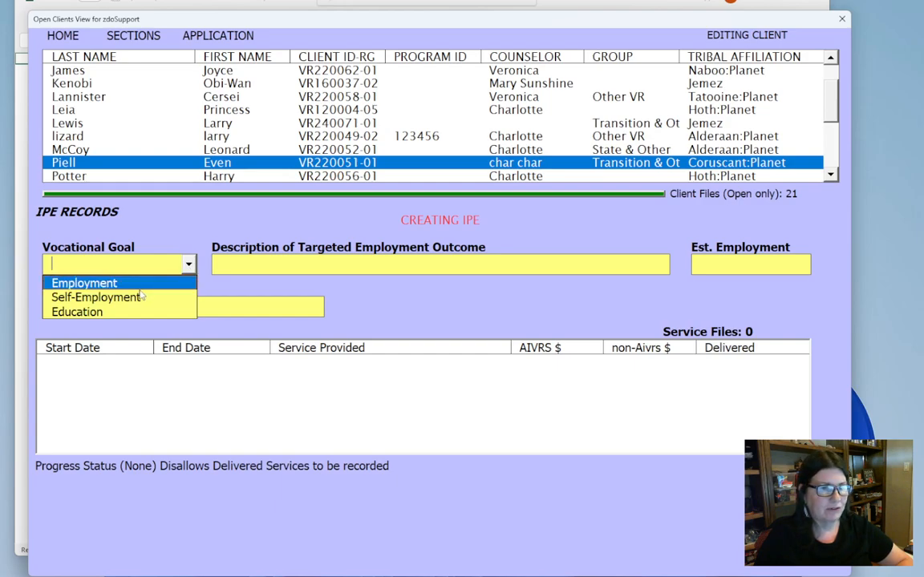
pyautogui.click(84, 283)
pyautogui.click(238, 265)
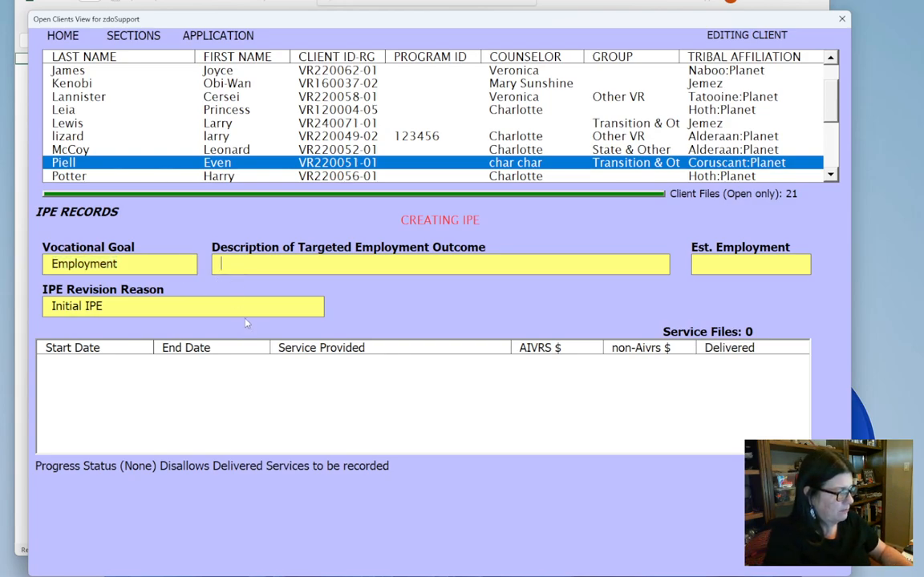
pyautogui.write('Mast')
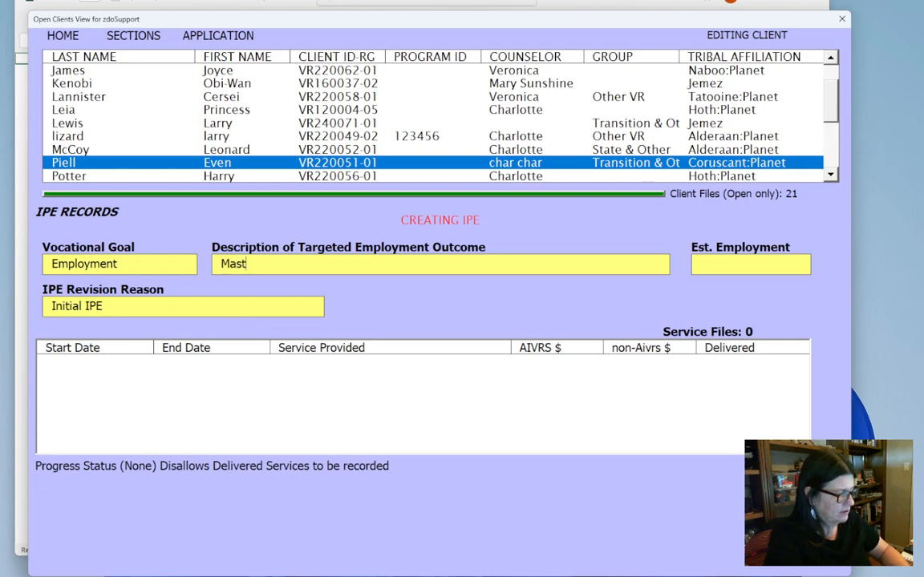
pyautogui.write('er gare')
pyautogui.write('ener')
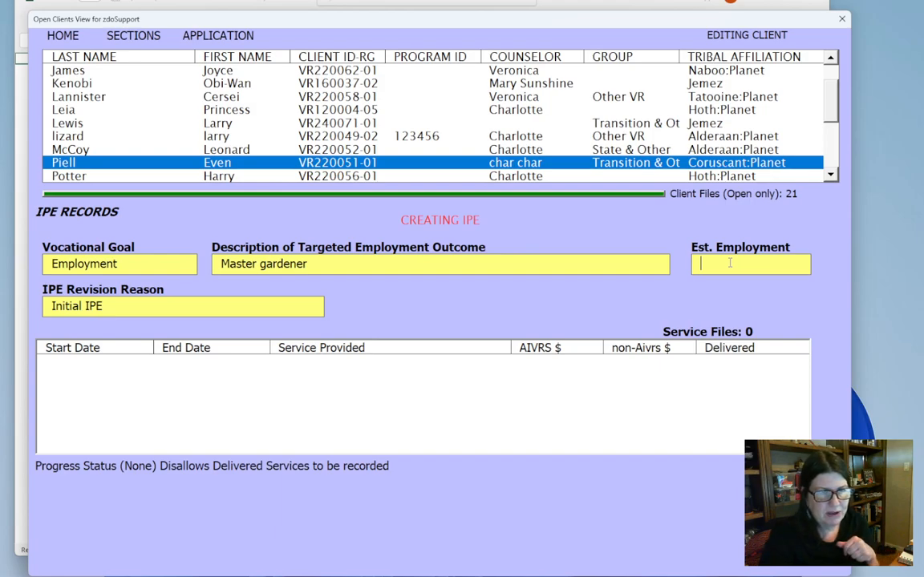
# - Set the IPE's estimated employment date to 10/30/2026 and save the IPE record
pyautogui.write('10/30/20')
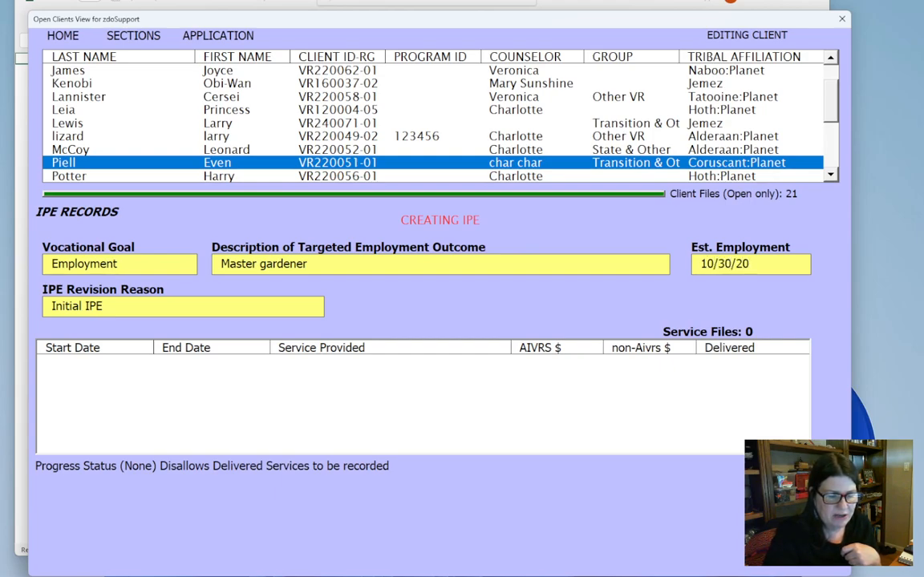
pyautogui.write('26')
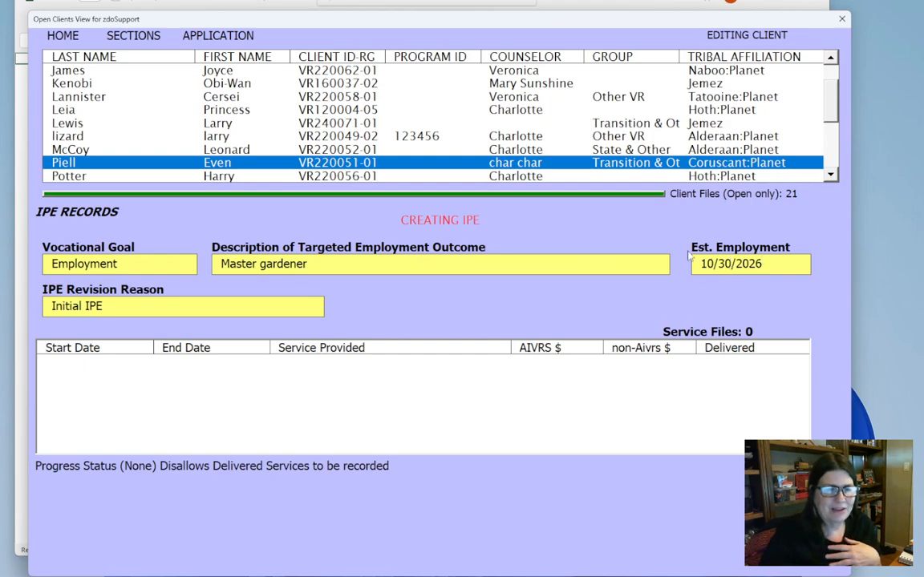
pyautogui.press('Tab')
pyautogui.press('Tab')
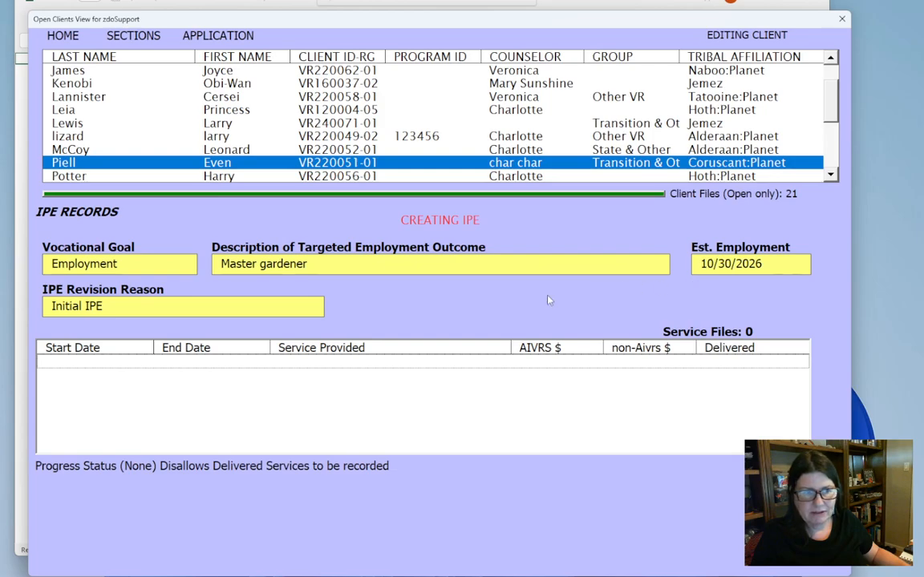
pyautogui.rightClick(491, 303)
pyautogui.click(499, 309)
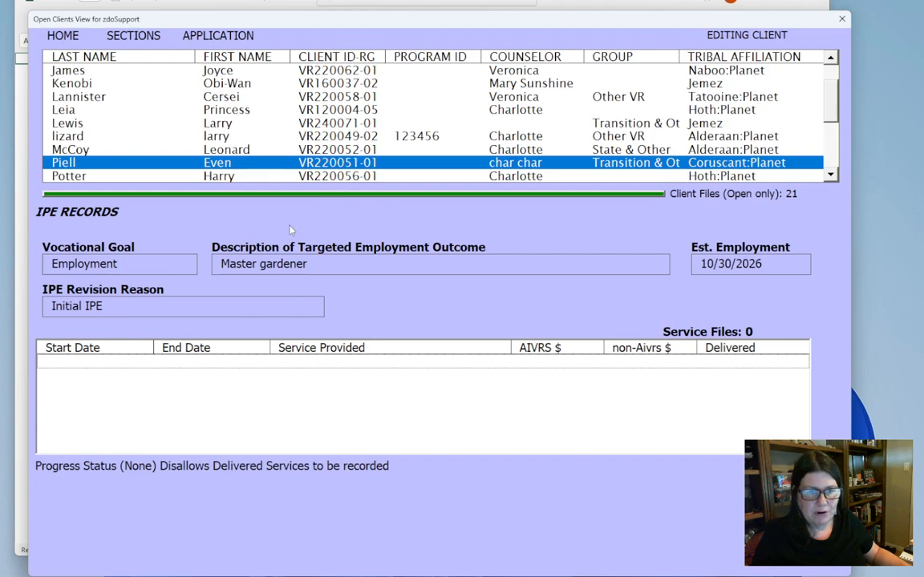
# - Start a new service record under the IPE with start date 10/15/2022 and end date 10/15/2026
pyautogui.rightClick(415, 314)
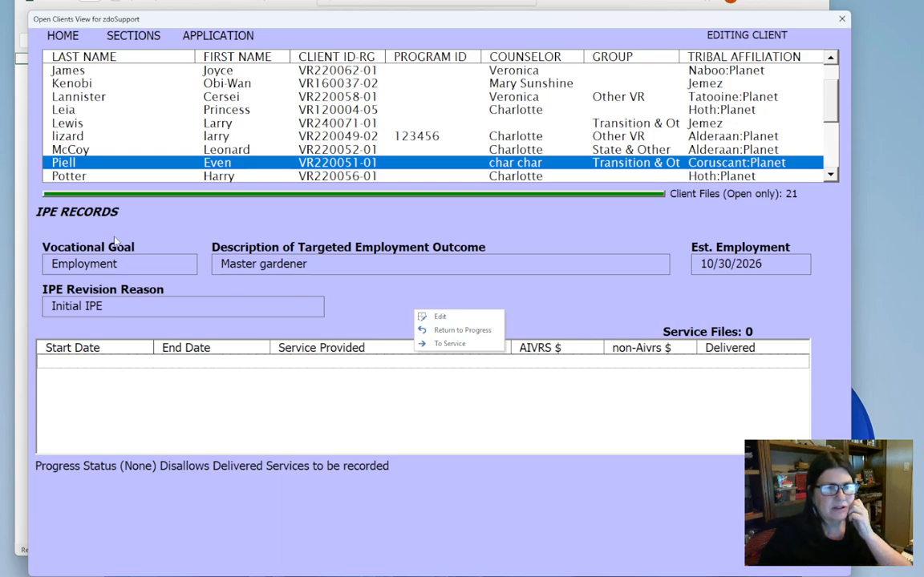
pyautogui.click(449, 344)
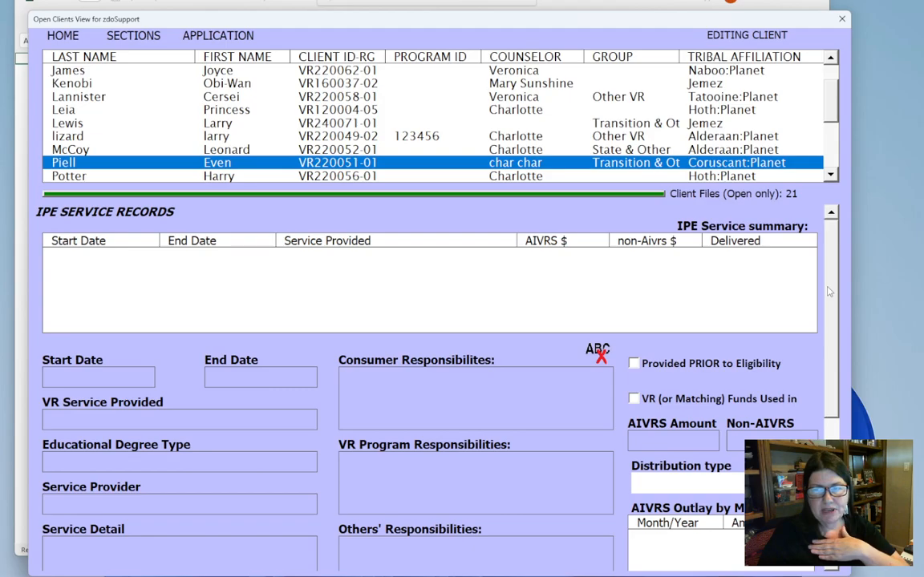
pyautogui.moveTo(831, 292)
pyautogui.mouseDown()
pyautogui.moveTo(836, 361)
pyautogui.moveTo(829, 295)
pyautogui.mouseUp()
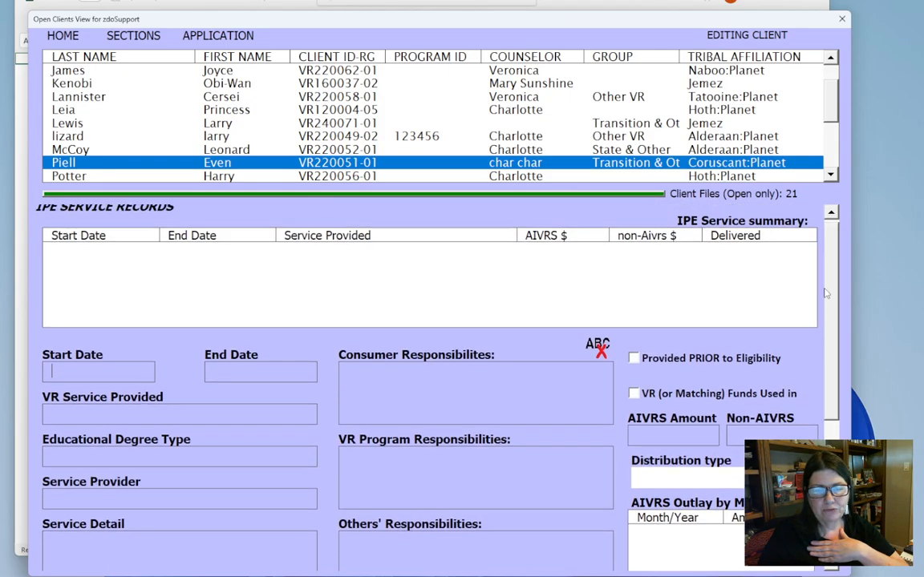
pyautogui.rightClick(301, 350)
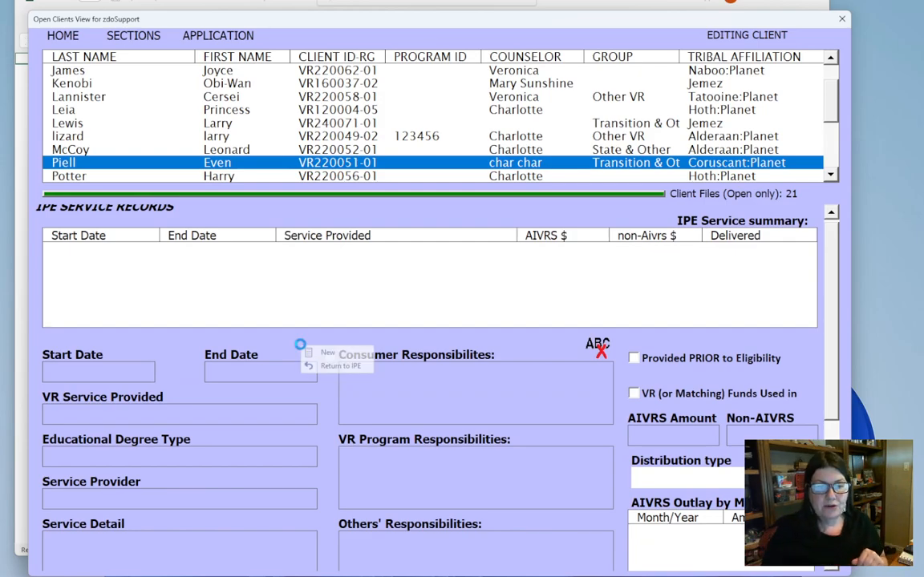
pyautogui.click(314, 352)
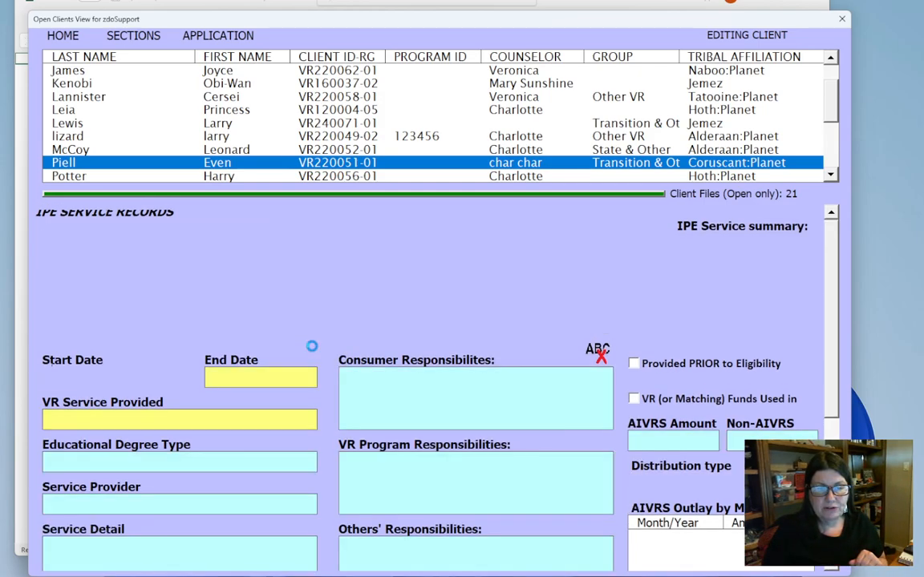
pyautogui.write('10/15/2022')
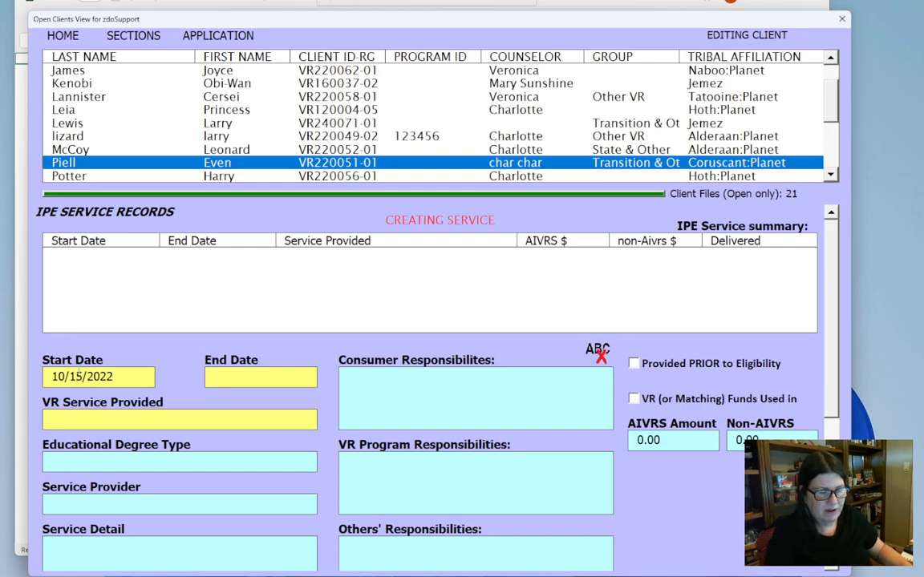
pyautogui.write('10/15/2026')
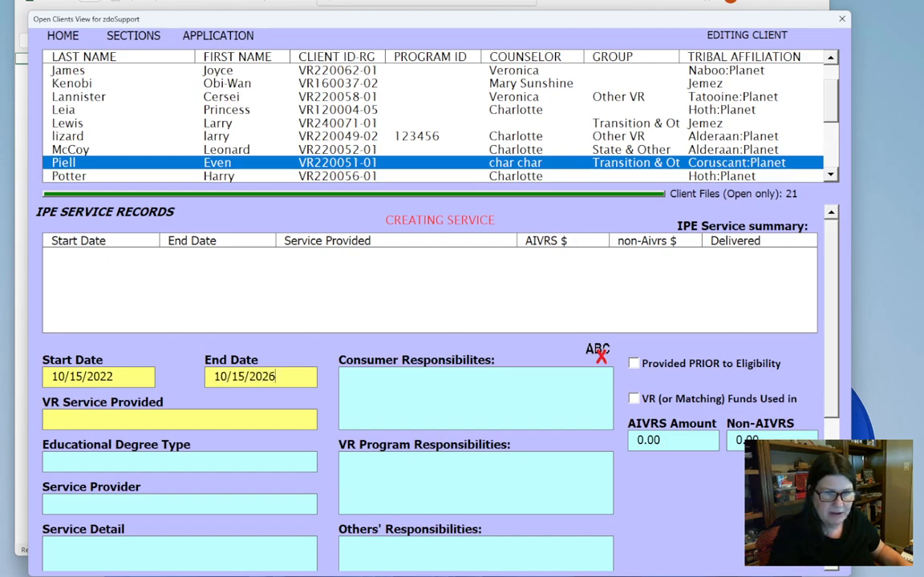
# - Choose VR Counseling/Guidance as the VR service provided and enter "Have Guidance" as the service detail
pyautogui.click(306, 419)
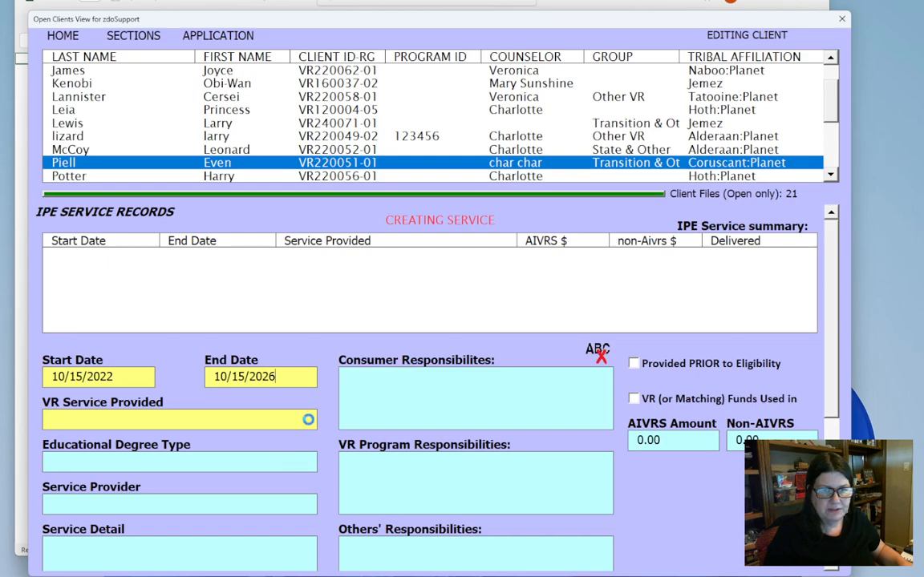
pyautogui.click(191, 453)
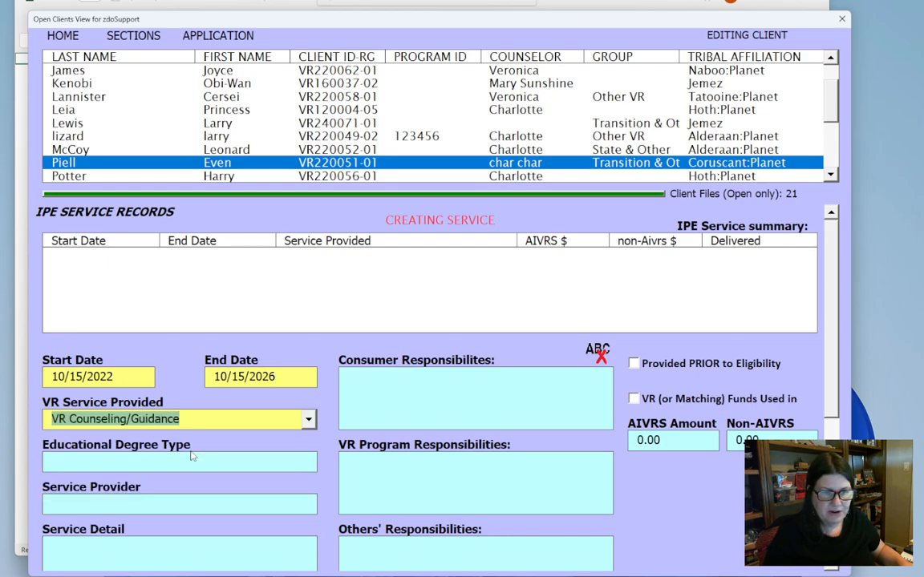
pyautogui.moveTo(835, 314); pyautogui.dragTo(827, 394)
pyautogui.click(141, 415)
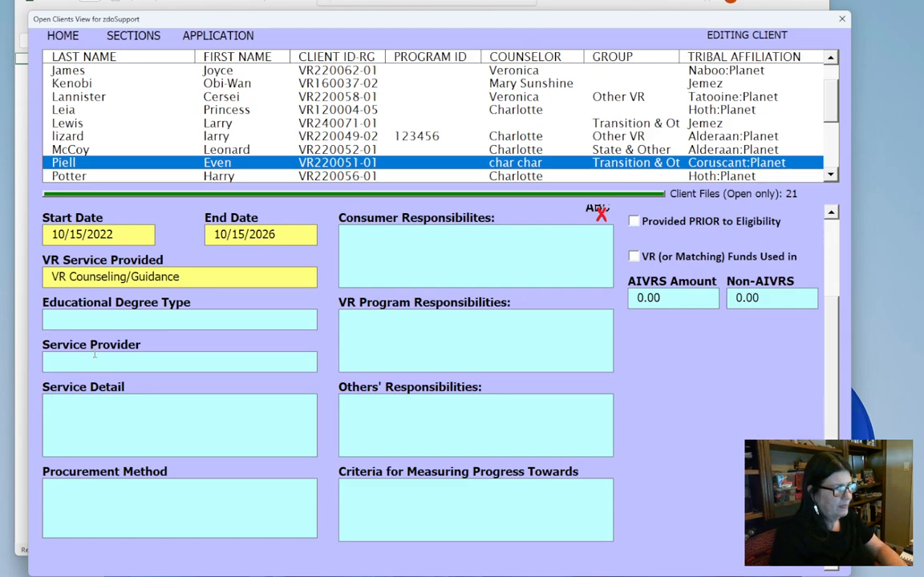
pyautogui.write('Ha')
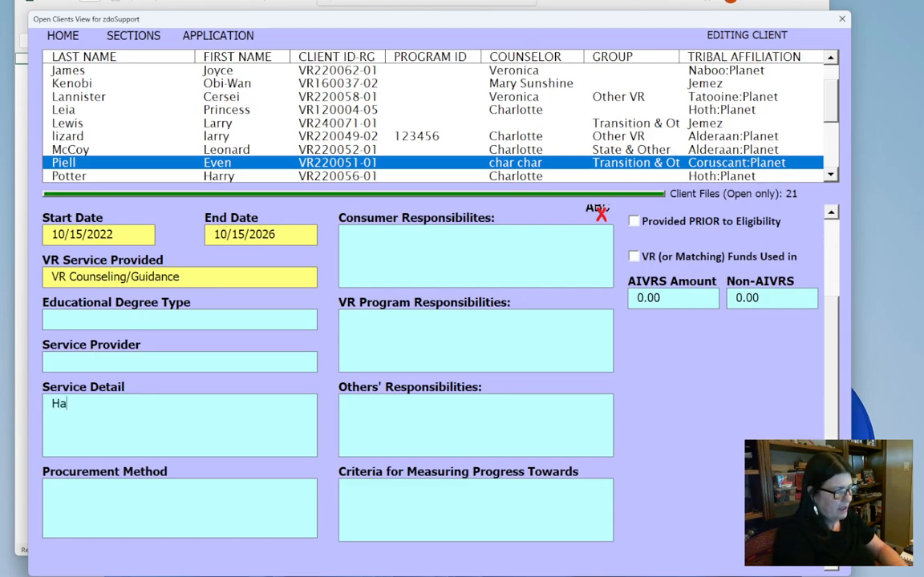
pyautogui.write('ve Gui')
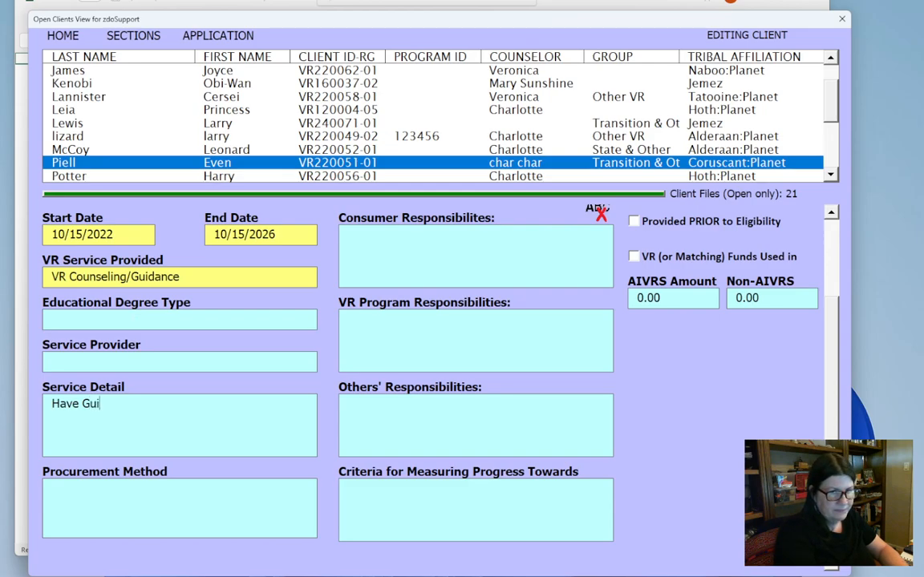
pyautogui.write('dance')
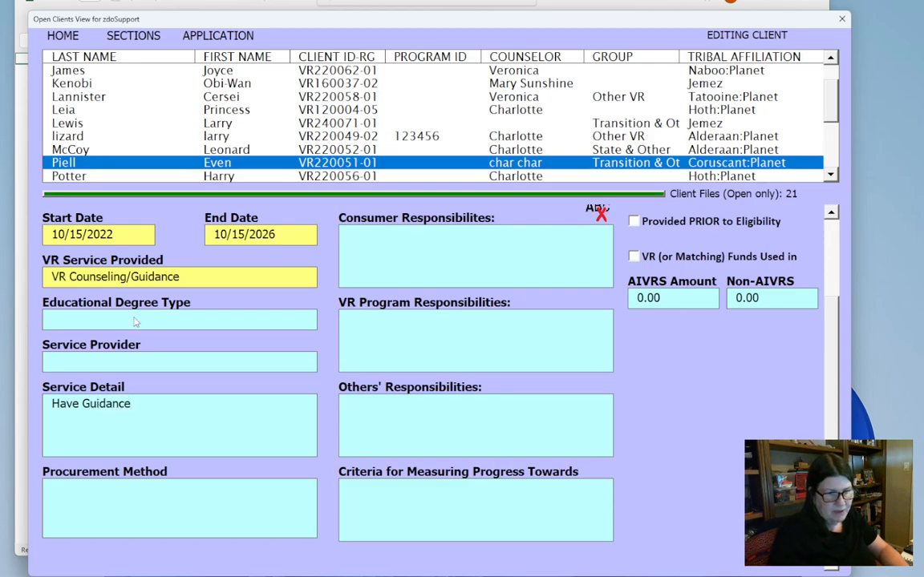
pyautogui.click(67, 508)
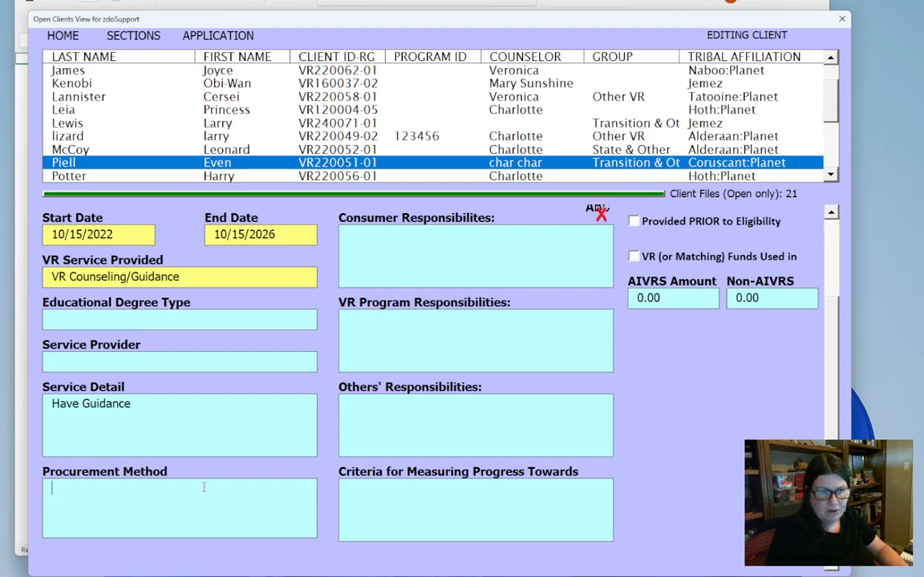
# - Load the default text into the consumer, VR program and others' responsibilities and the criteria for measuring progress
pyautogui.click(411, 259)
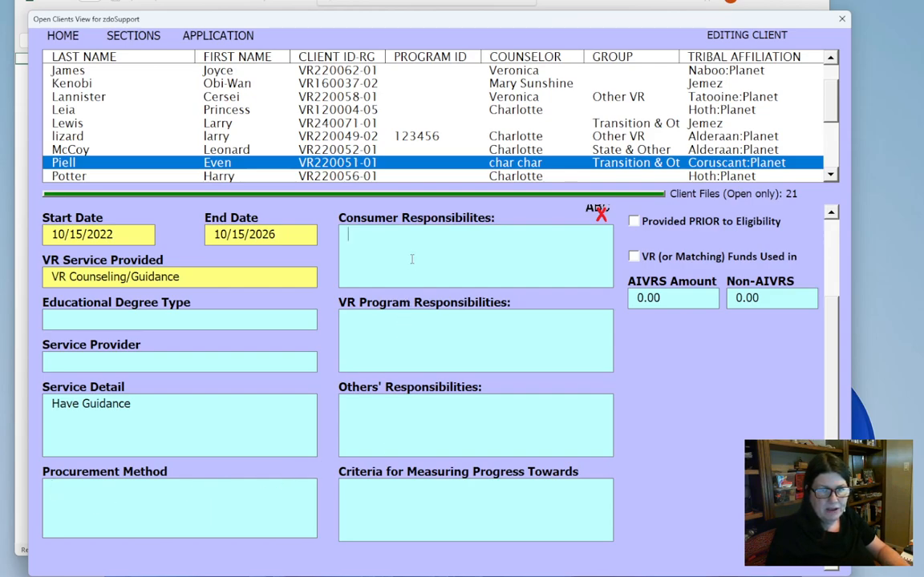
pyautogui.rightClick(412, 260)
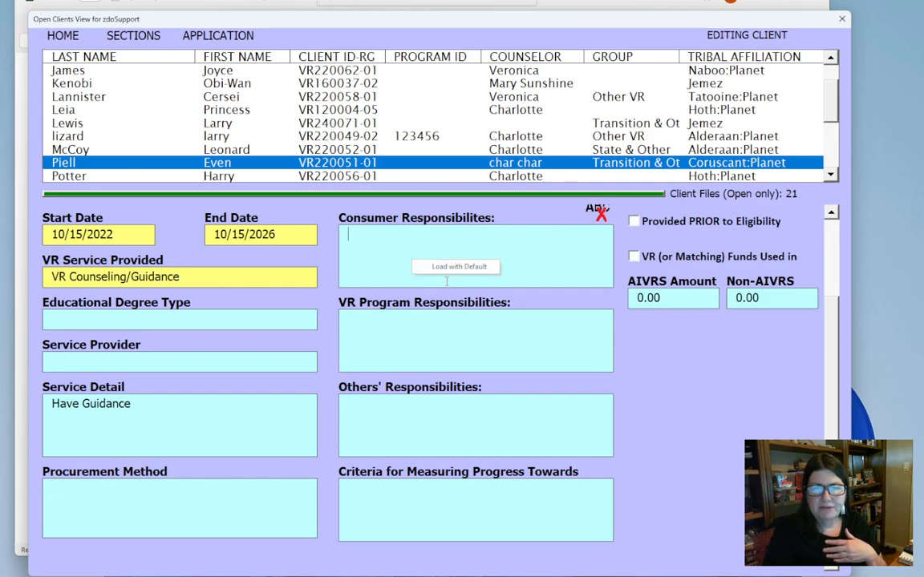
pyautogui.click(445, 276)
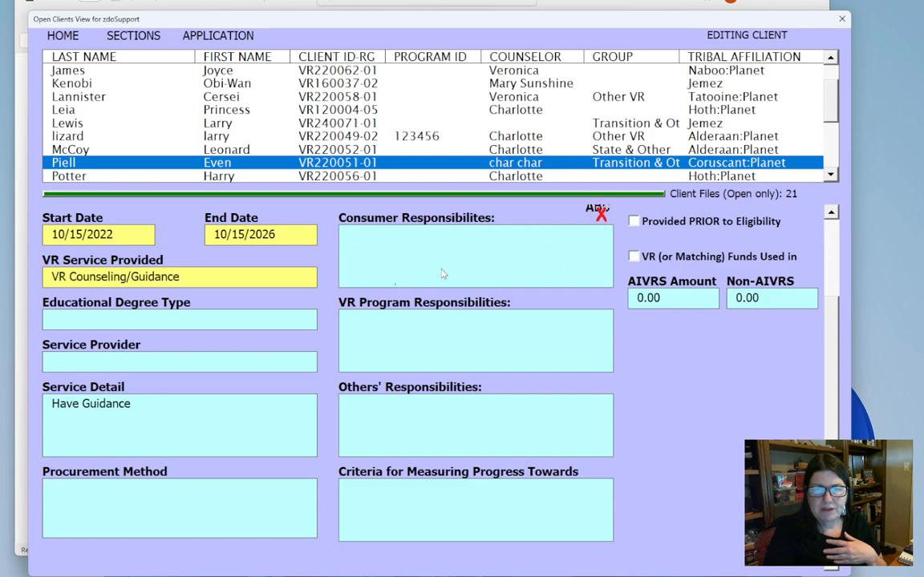
pyautogui.rightClick(435, 329)
pyautogui.click(441, 338)
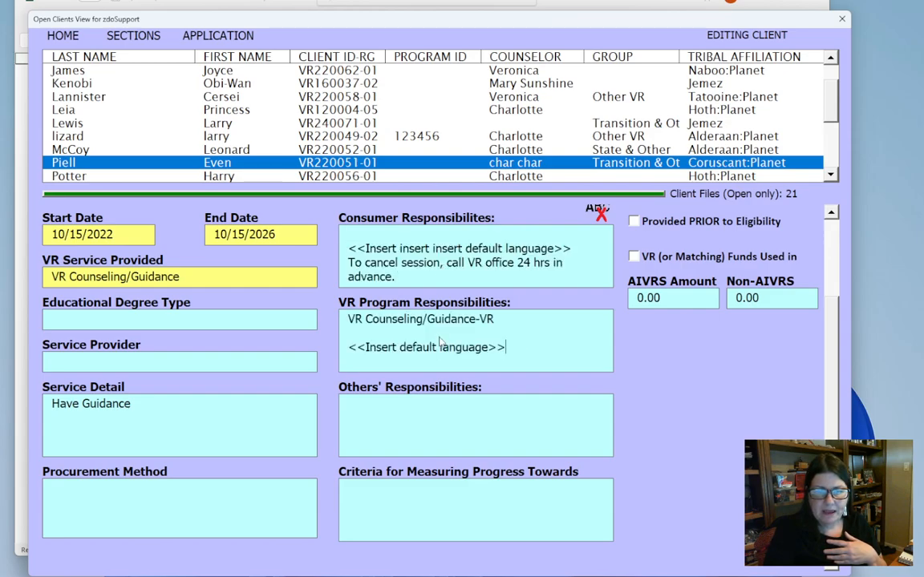
pyautogui.click(418, 420)
pyautogui.rightClick(418, 421)
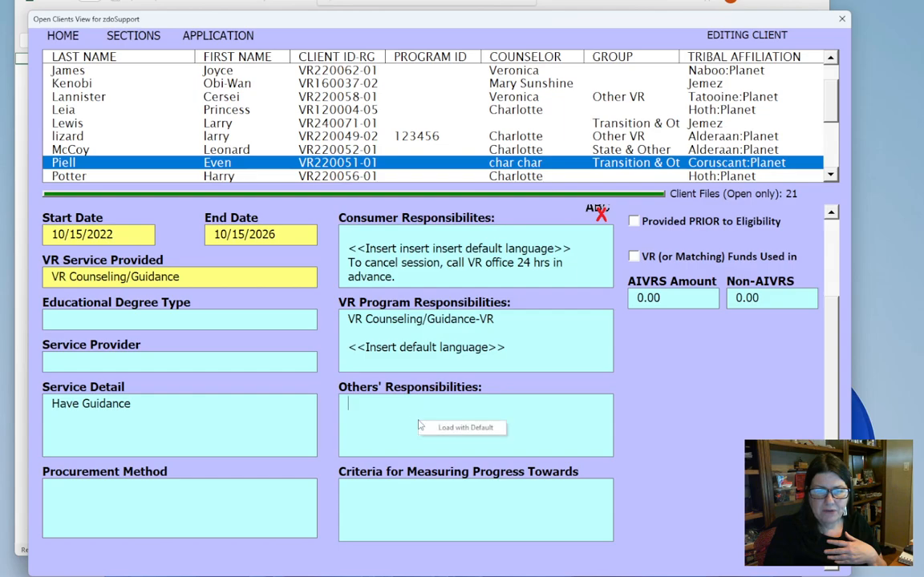
pyautogui.click(425, 428)
pyautogui.rightClick(405, 517)
pyautogui.click(441, 519)
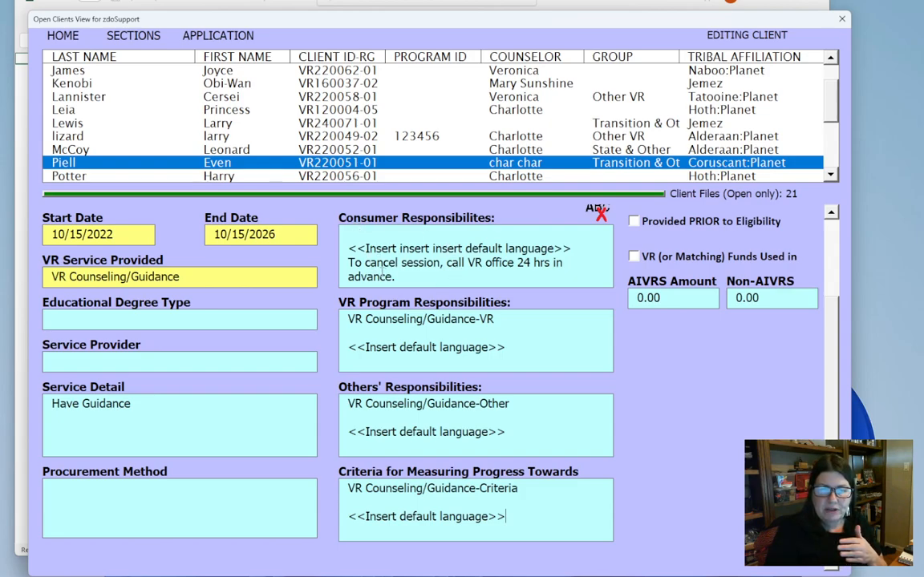
# - Append the sample text "jfsdkssslkfjsldjie add a dd add" to the end of the consumer responsibilities
pyautogui.write('jfsdkssslkfjsldj')
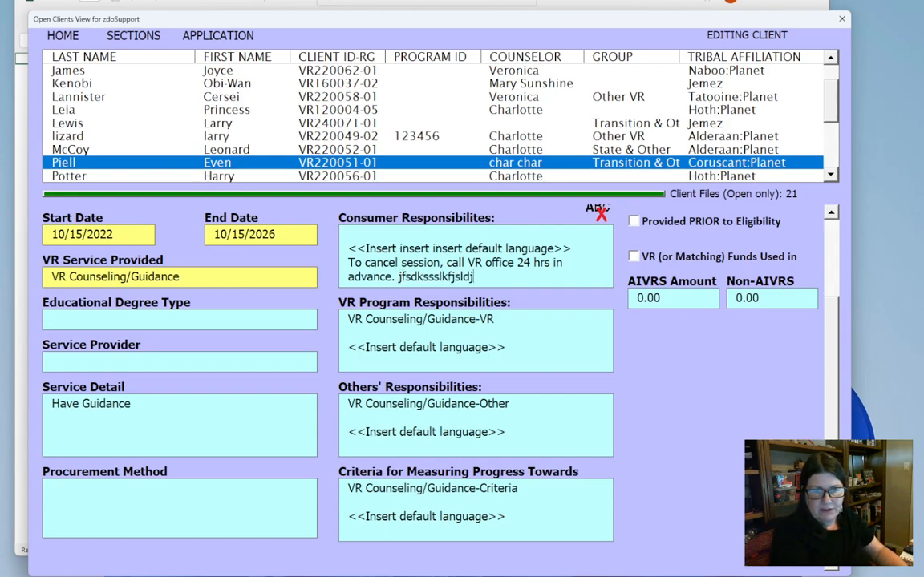
pyautogui.write('ie add a dd add')
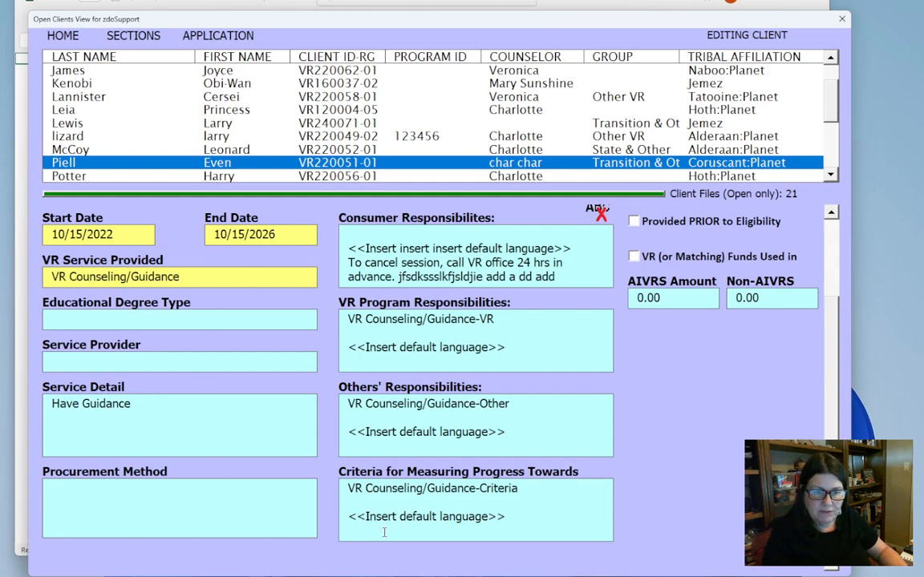
# - Mark the service as provided prior to eligibility and as using VR or matching funds, and submit the record
pyautogui.click(634, 222)
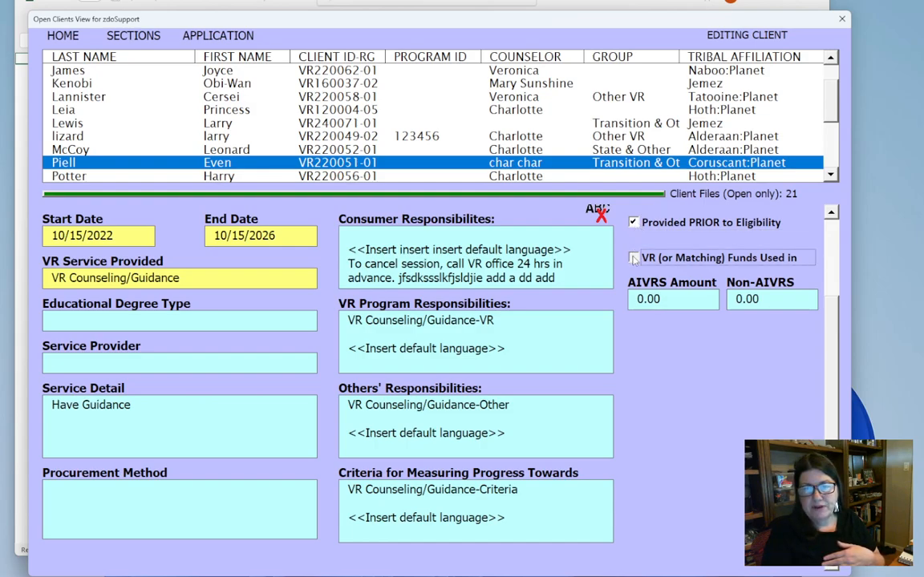
pyautogui.click(634, 258)
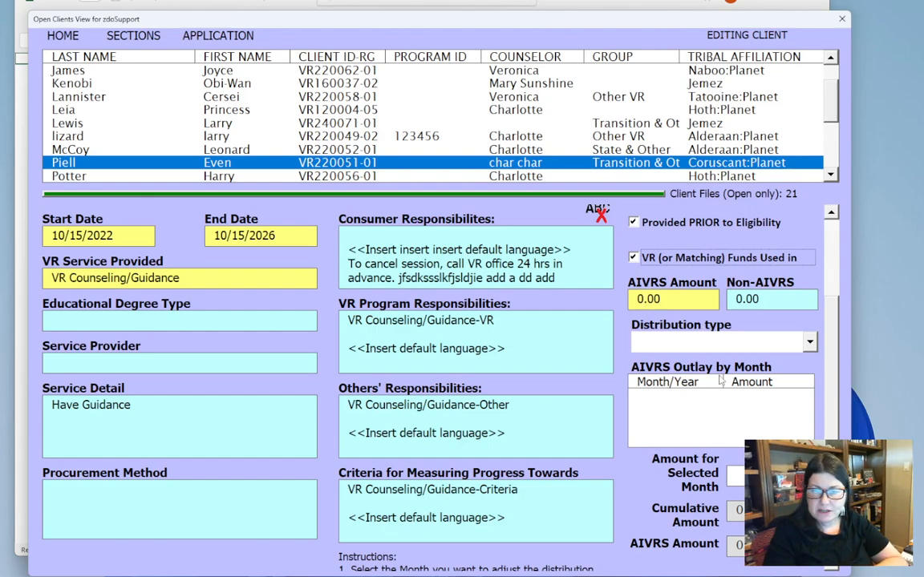
pyautogui.rightClick(616, 301)
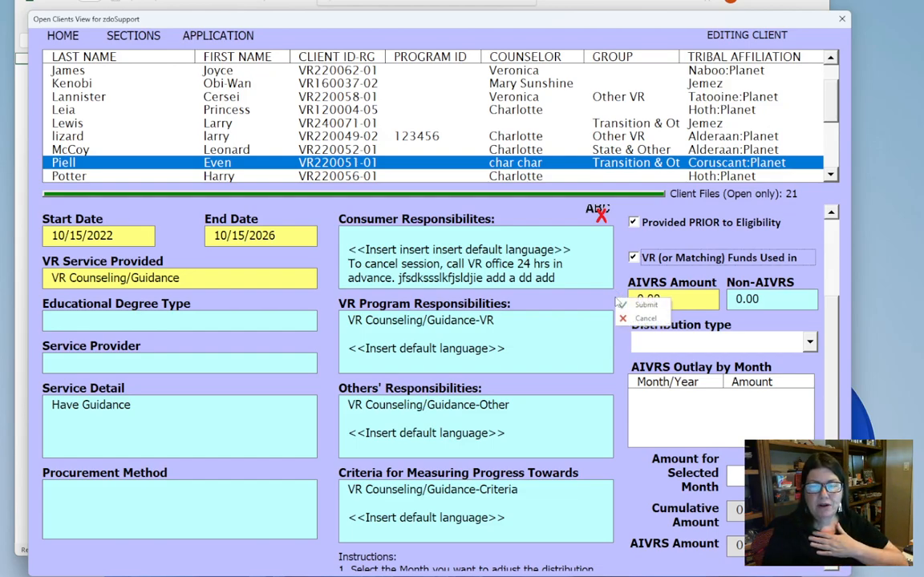
pyautogui.click(643, 305)
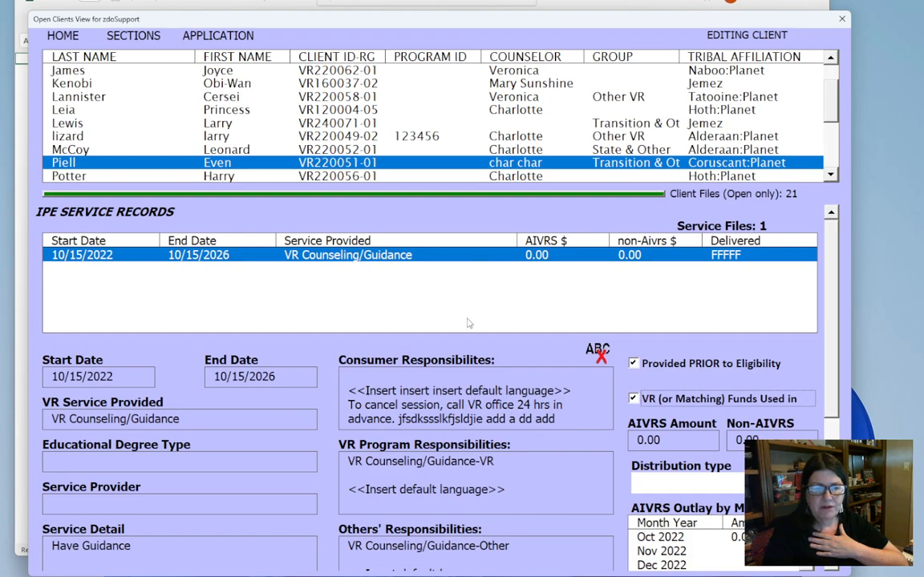
# - Start another IPE service record with start date 10/15/2022 and end date 10/15/2026
pyautogui.rightClick(171, 362)
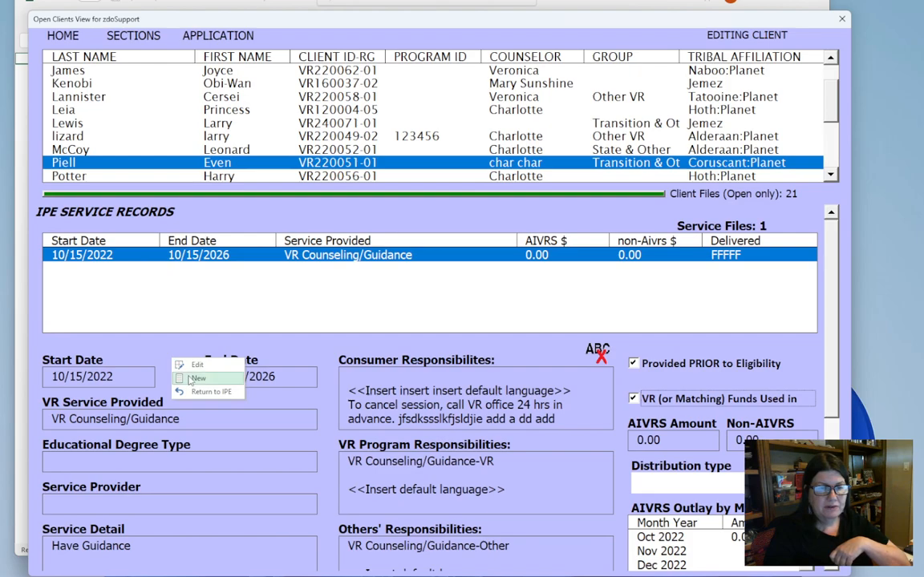
pyautogui.click(189, 377)
pyautogui.write('10/15')
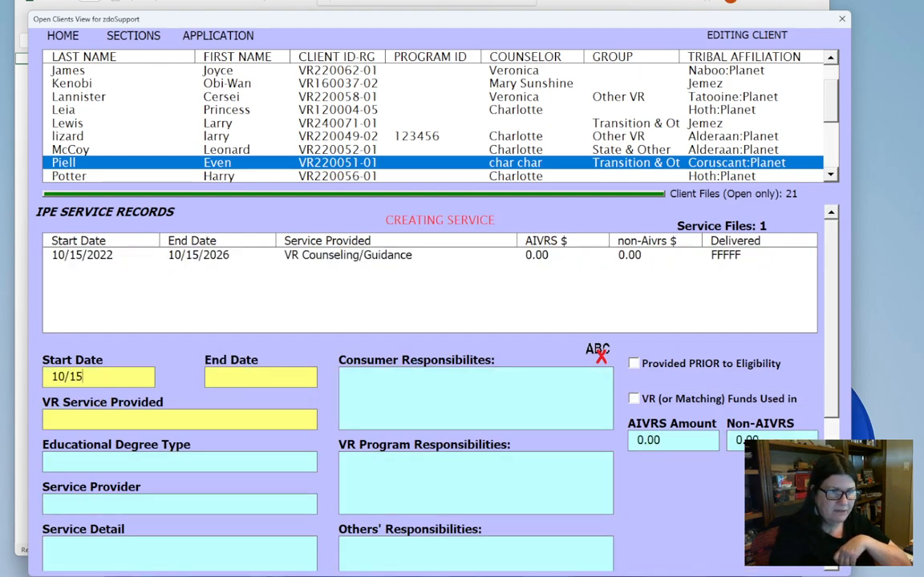
pyautogui.write('/2022')
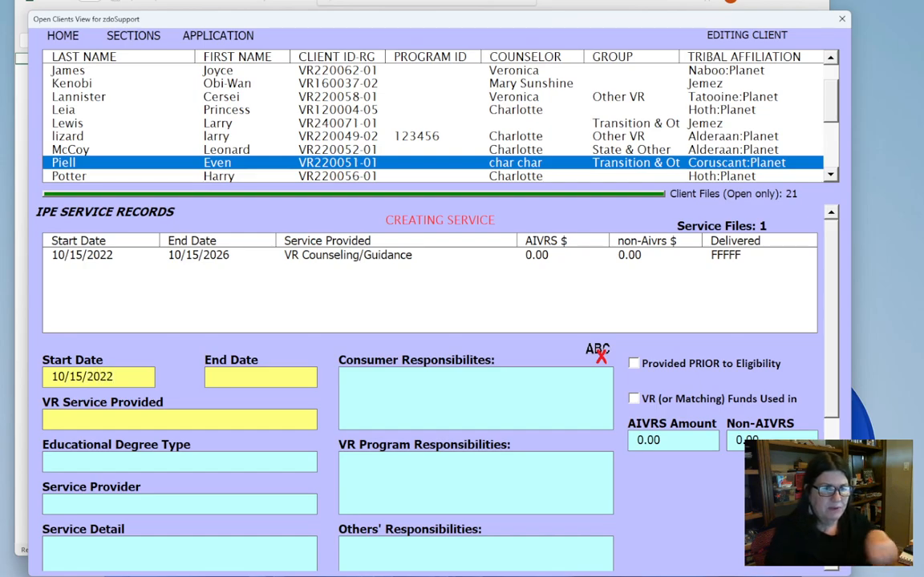
pyautogui.click(237, 376)
pyautogui.write('10/15/')
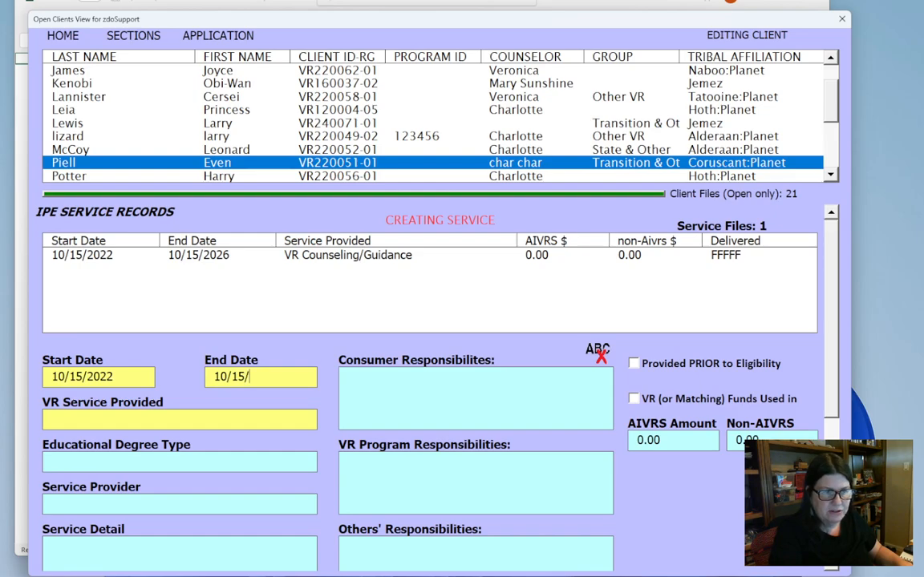
pyautogui.write('2023')
pyautogui.press('BackSpace')
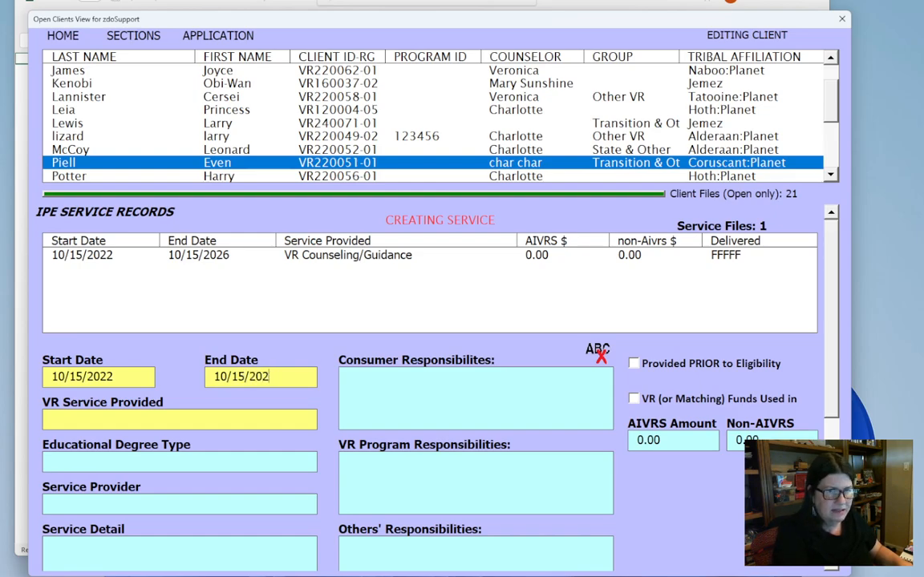
pyautogui.write('6')
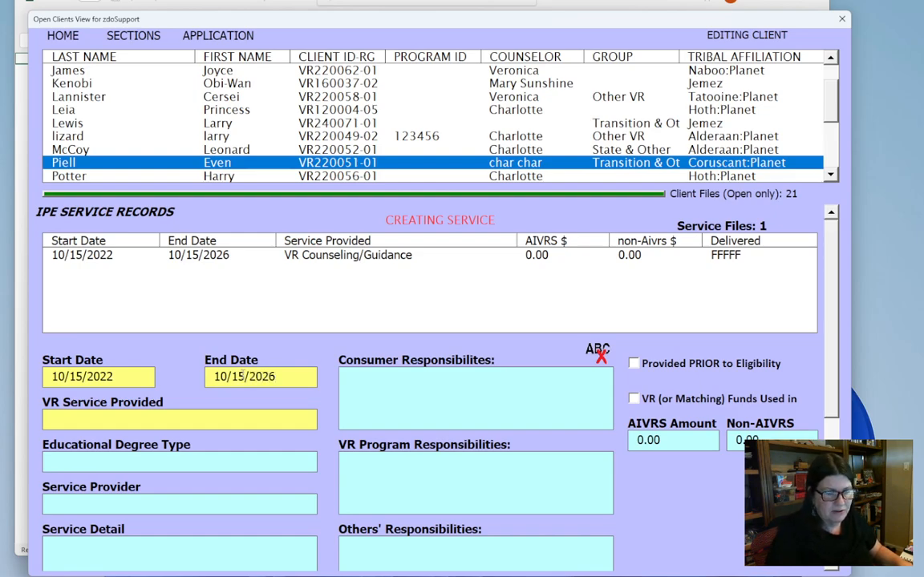
pyautogui.press('Tab')
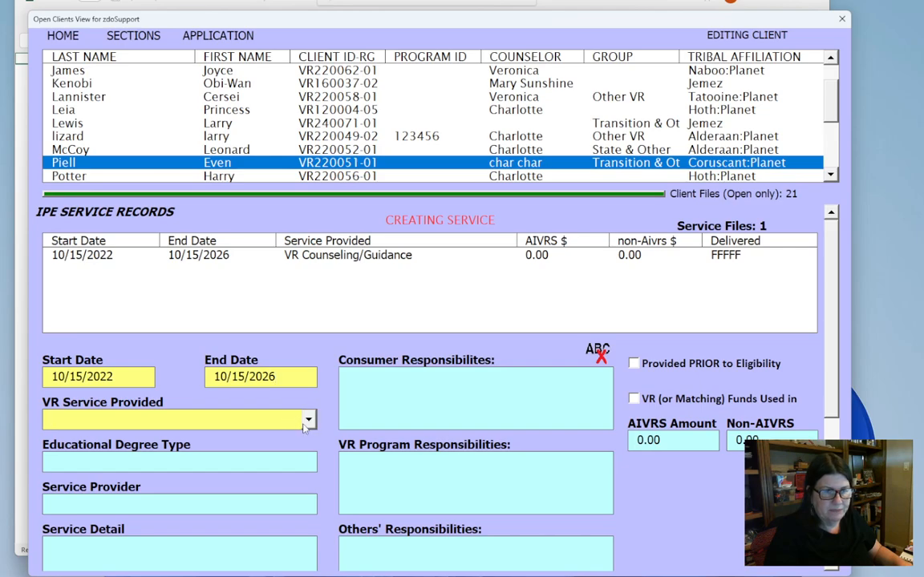
# - Set the new record's VR service to Training: College/University and its educational degree type to Training/Certificate
pyautogui.click(309, 420)
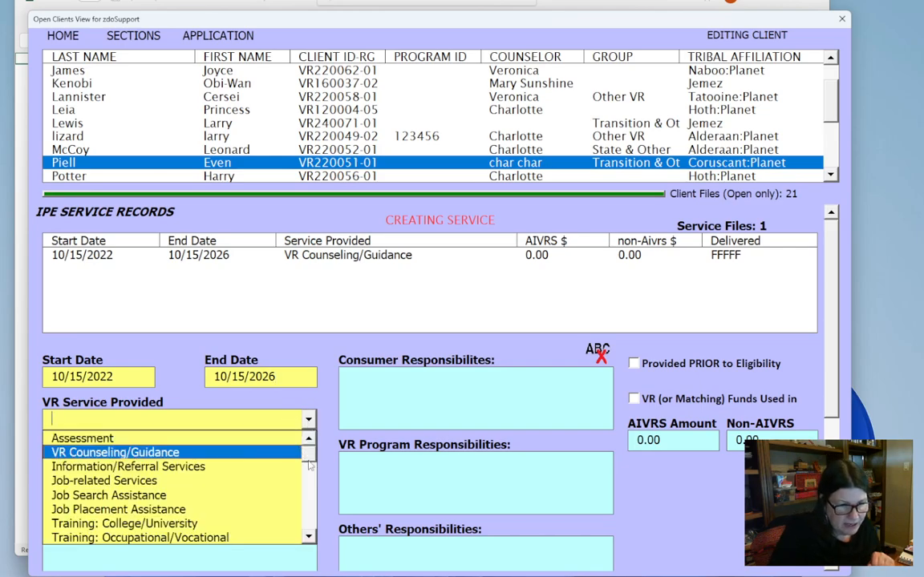
pyautogui.scroll(-2, 310, 467)
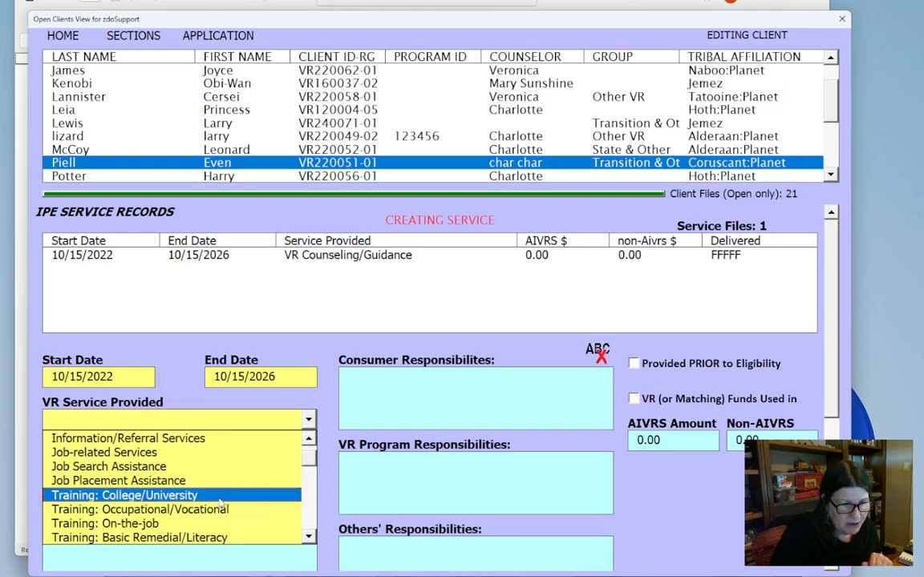
pyautogui.click(220, 497)
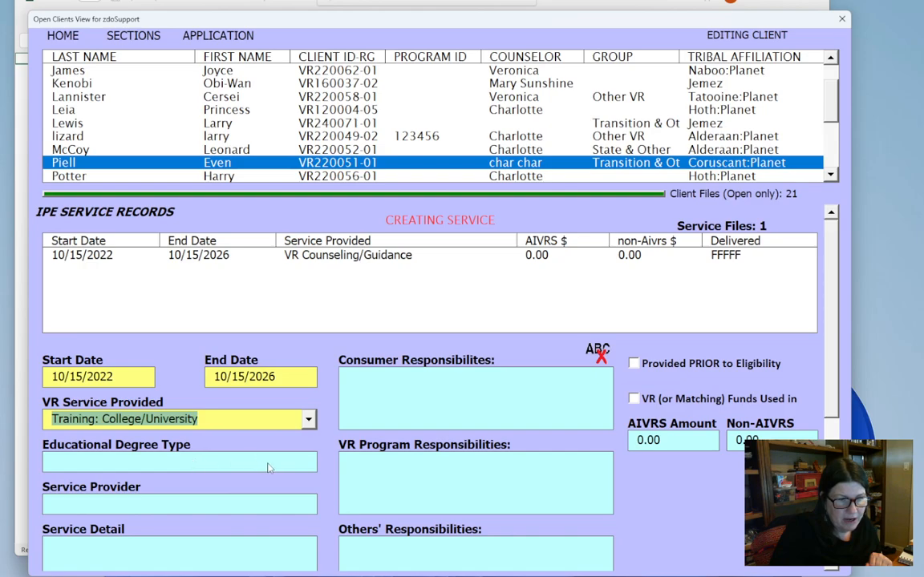
pyautogui.press('Tab')
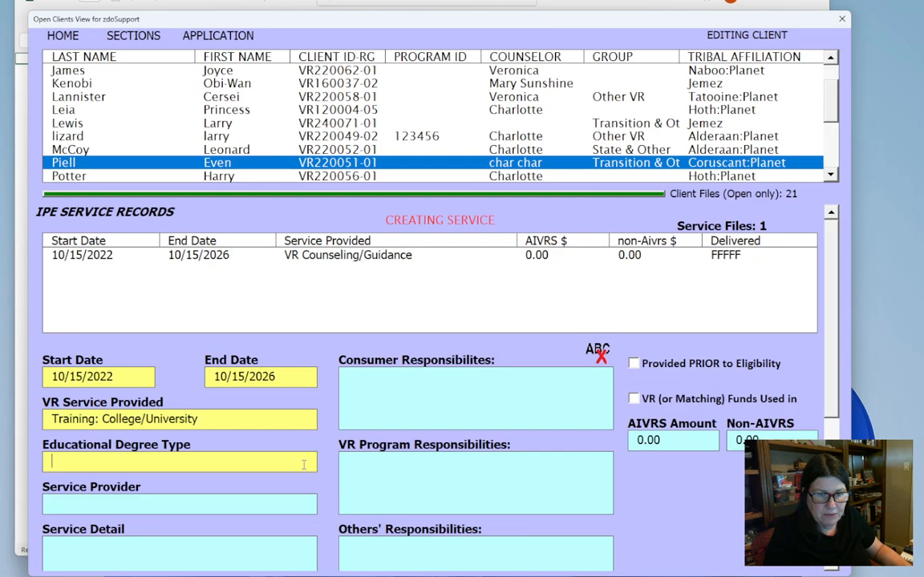
pyautogui.click(308, 464)
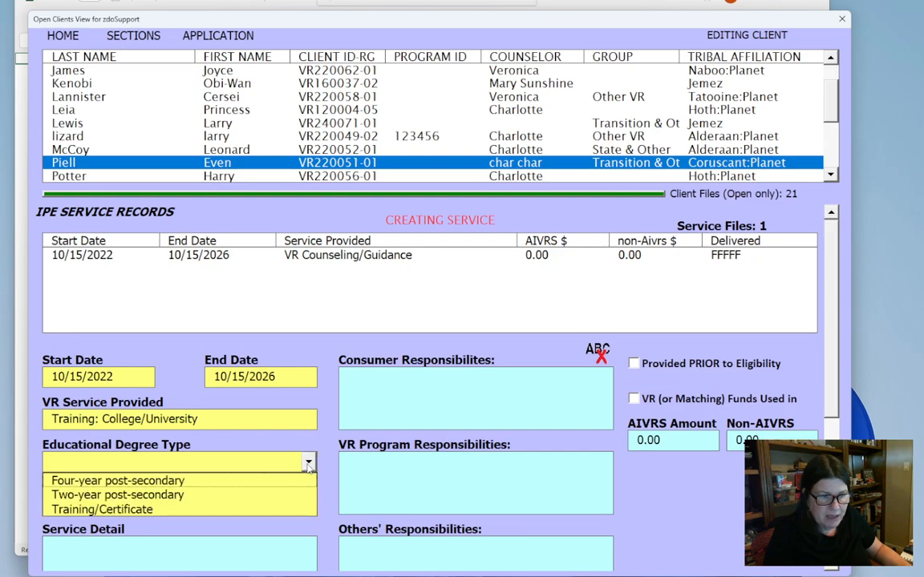
pyautogui.click(224, 510)
# - Enter "University" as the service provider and "Master Garden class" as the service detail
pyautogui.click(164, 509)
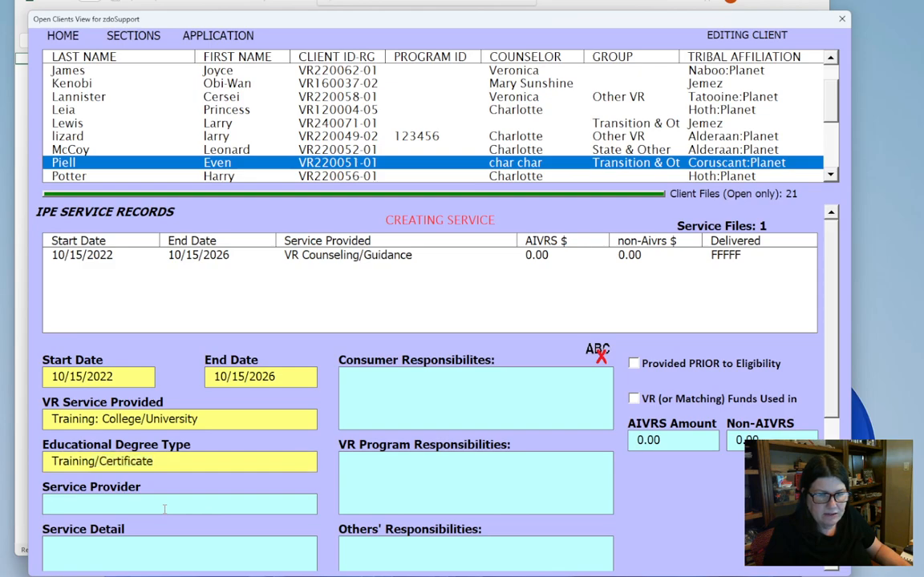
pyautogui.write('U')
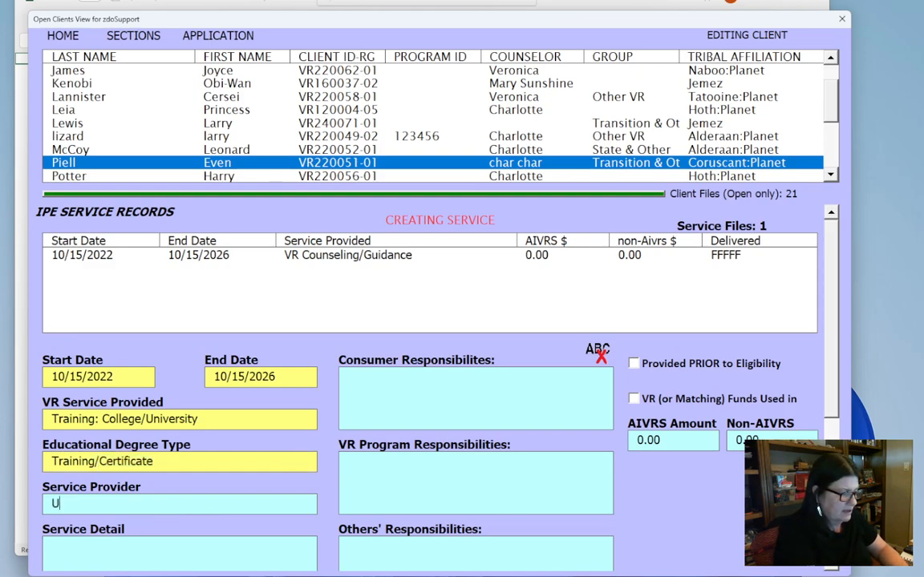
pyautogui.write('niversity')
pyautogui.scroll(-1, 140, 545)
pyautogui.click(140, 545)
pyautogui.write('Master Garden g')
pyautogui.press('BackSpace')
pyautogui.write('cla')
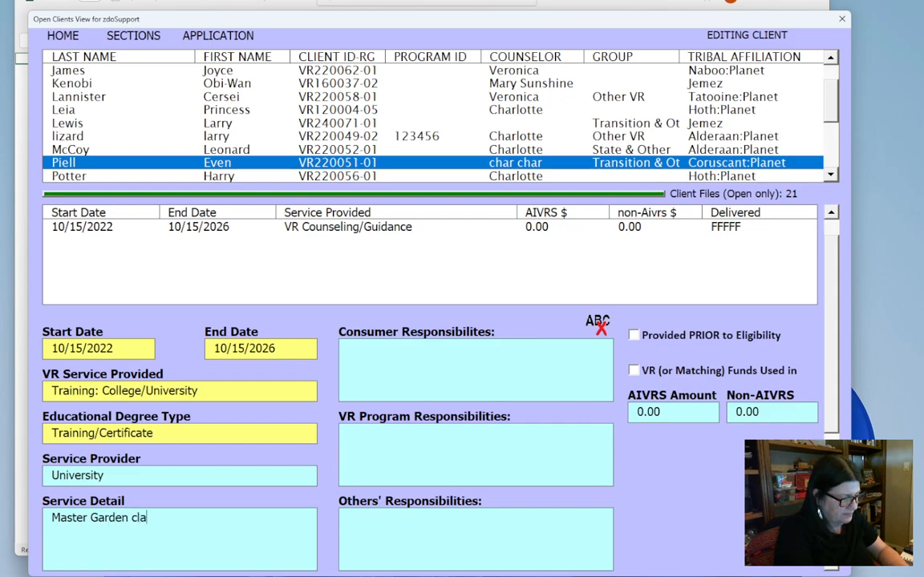
pyautogui.write('ss')
pyautogui.press('Tab')
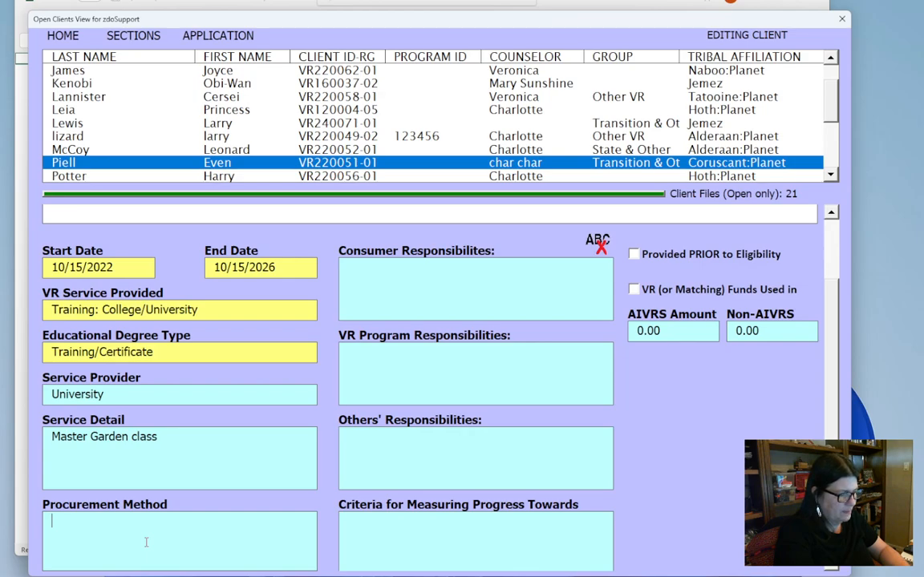
# - Enter "Check to University" as the procurement method for the college training service
pyautogui.write('C')
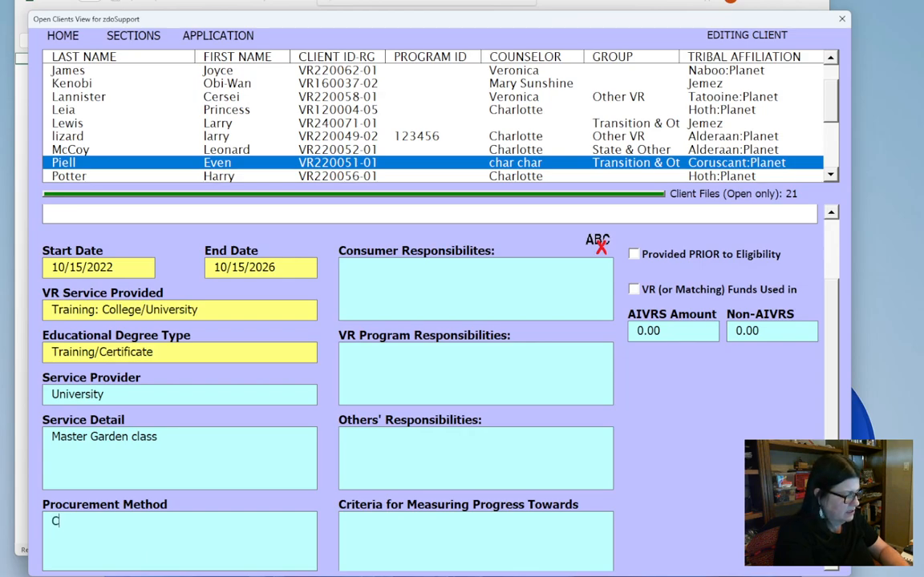
pyautogui.write('heck to ')
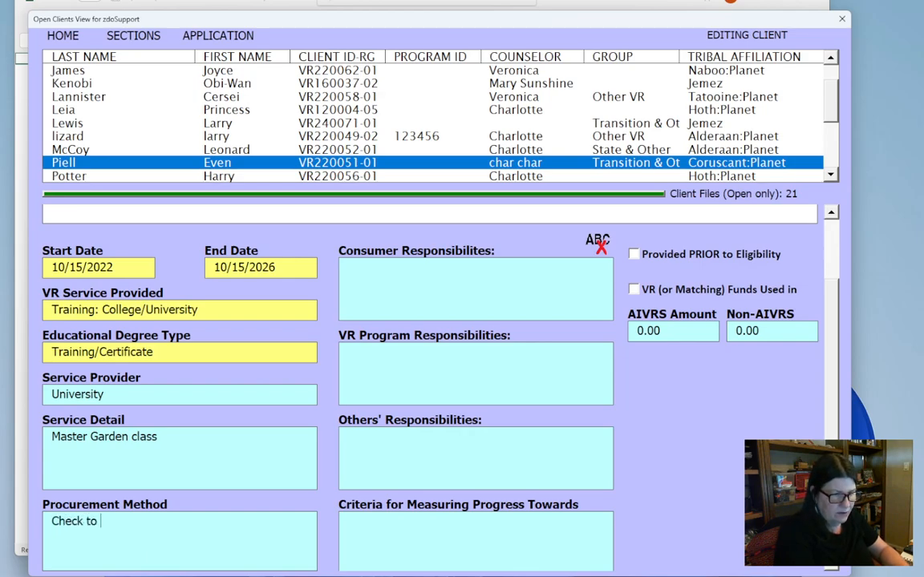
pyautogui.write('University')
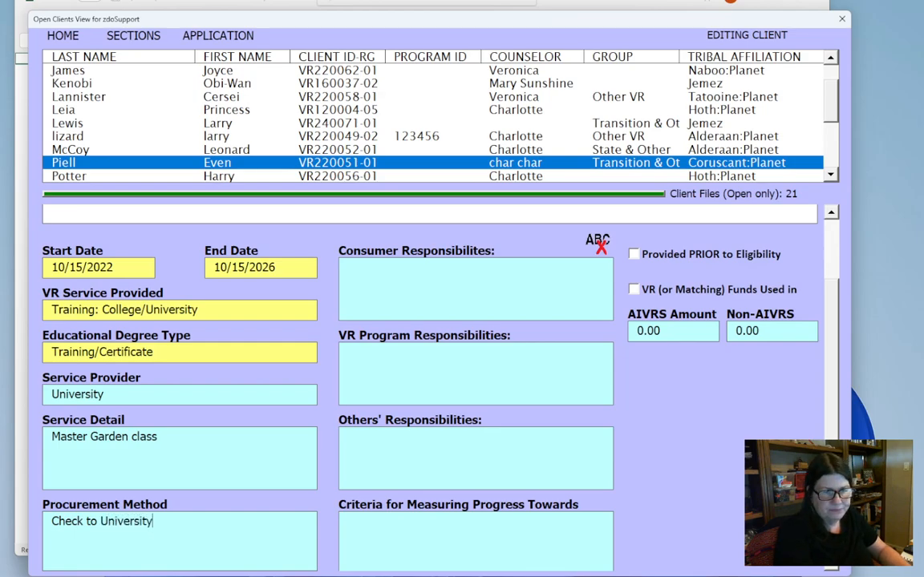
# - Load the default text into the consumer, VR program and others' responsibilities and the progress criteria of the college training service
pyautogui.rightClick(411, 281)
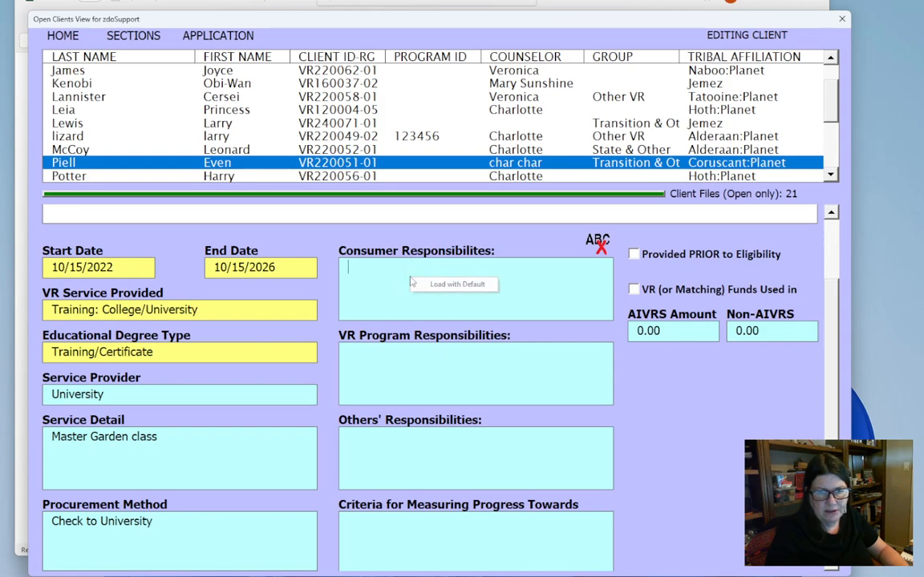
pyautogui.click(457, 284)
pyautogui.rightClick(440, 374)
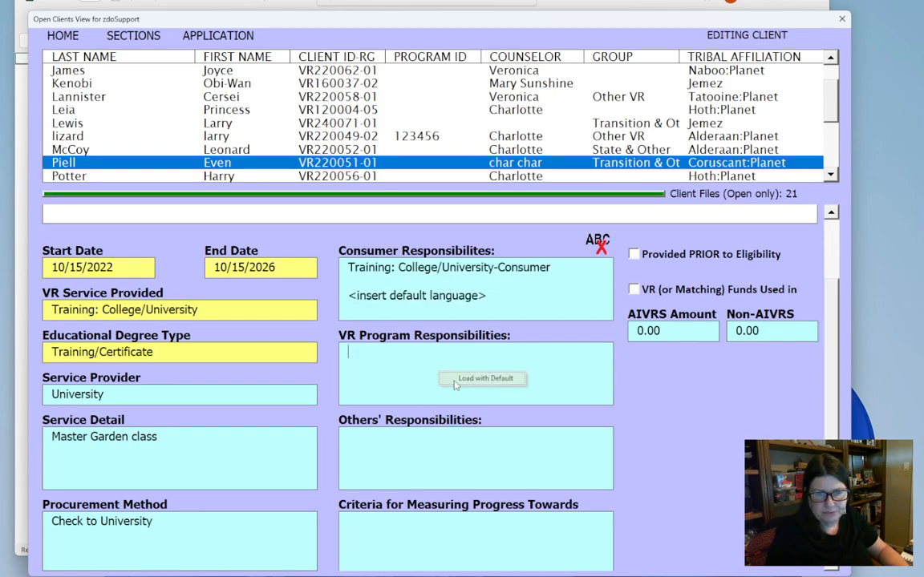
pyautogui.click(454, 384)
pyautogui.rightClick(450, 467)
pyautogui.click(481, 475)
pyautogui.rightClick(463, 538)
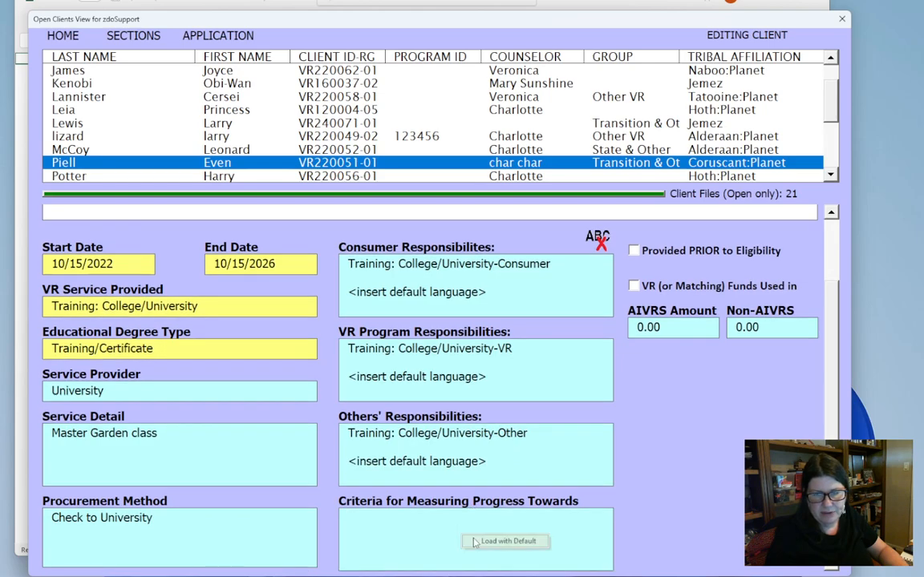
pyautogui.click(474, 543)
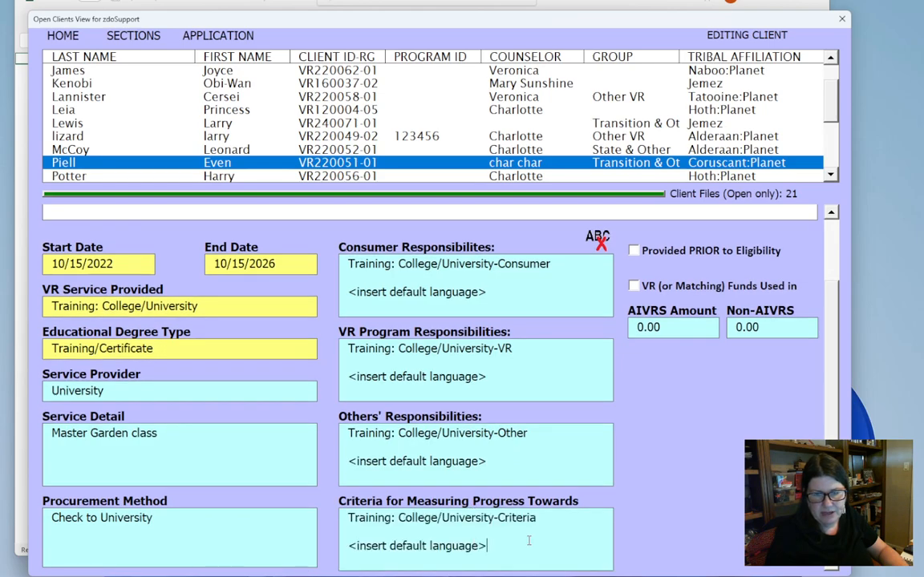
# - Mark the college training service as using VR or matching funds, with an AIVRS amount of 2000.00 distributed All at Start
pyautogui.click(633, 284)
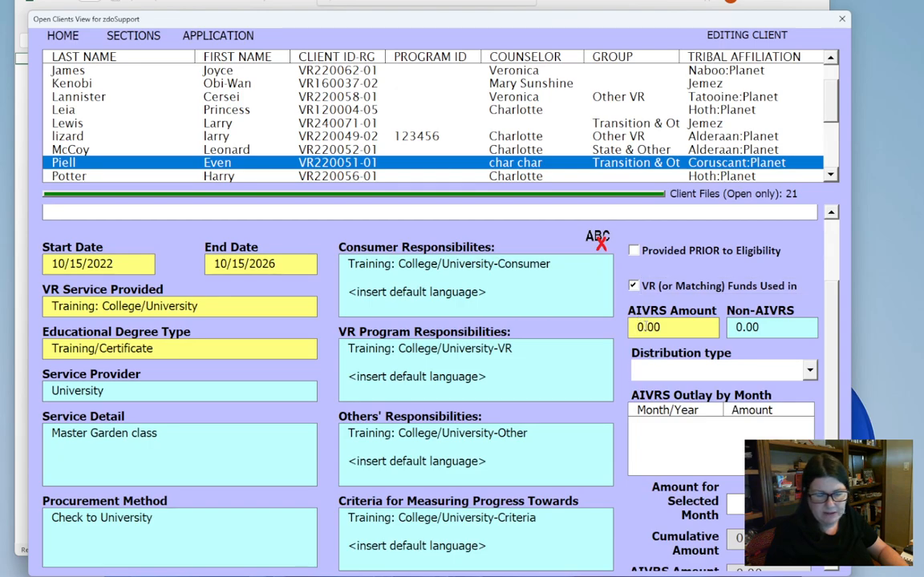
pyautogui.write('200')
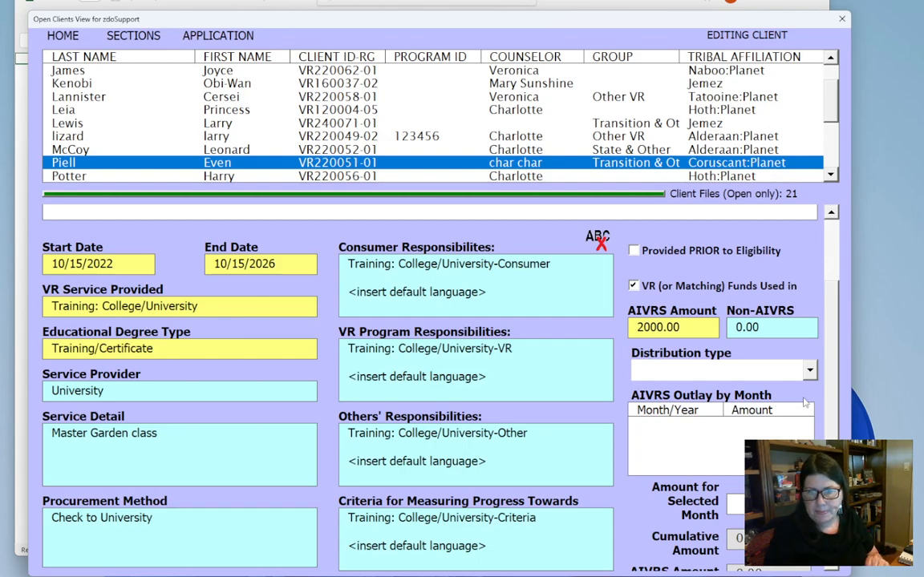
pyautogui.click(810, 370)
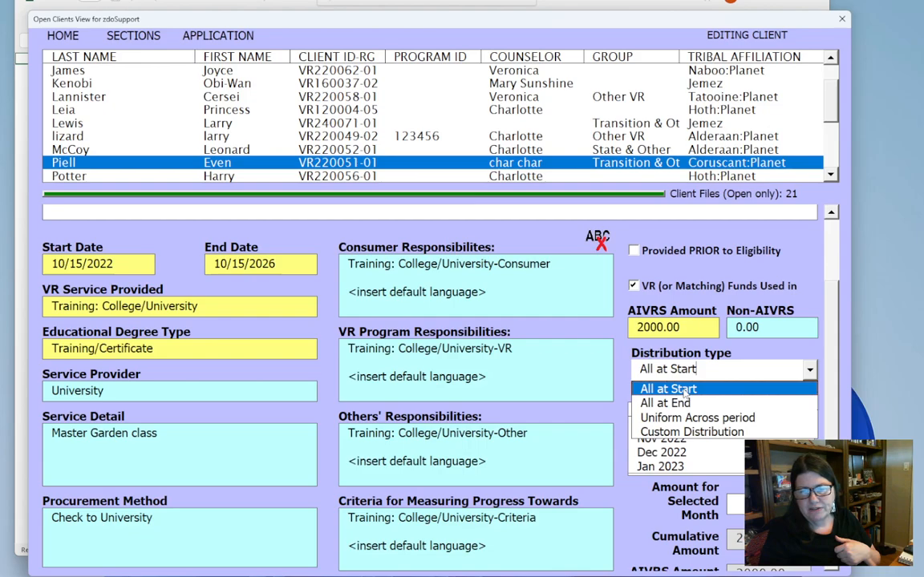
pyautogui.click(686, 390)
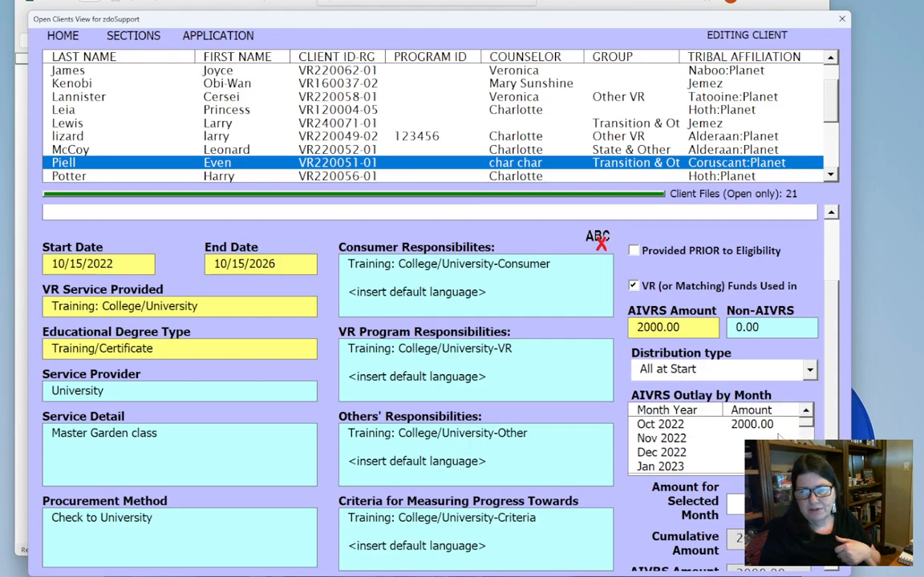
# - Submit the college training service record
pyautogui.scroll(-3, 686, 391)
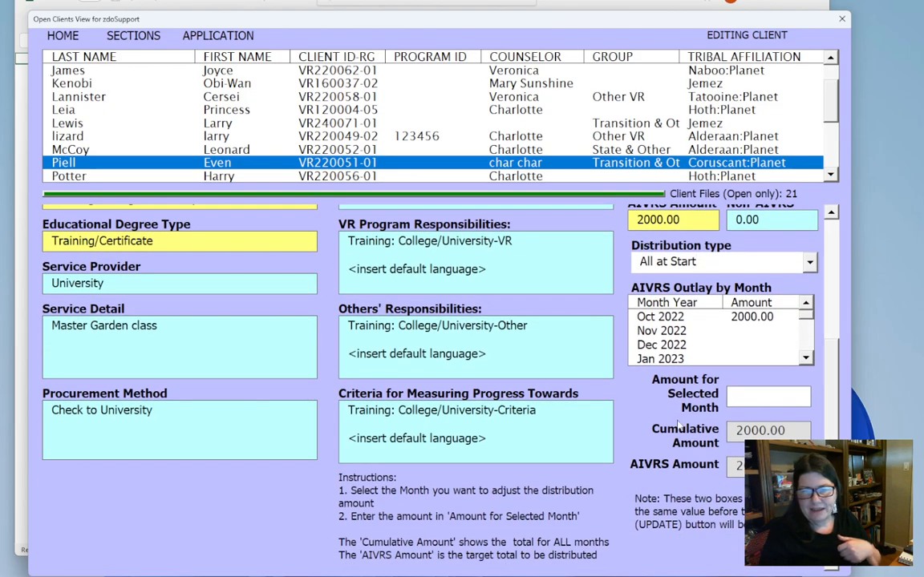
pyautogui.press('Tab')
pyautogui.press('Tab')
pyautogui.press('Tab')
pyautogui.rightClick(634, 413)
pyautogui.click(640, 417)
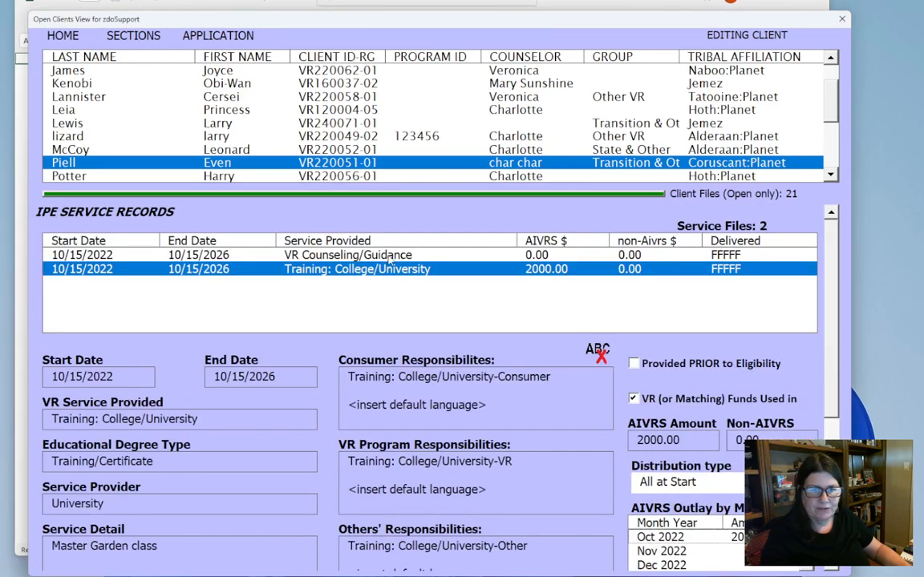
# - Start a third IPE service record with start date 10/15/2022 and end date 10/15/2026
pyautogui.rightClick(178, 344)
pyautogui.click(201, 363)
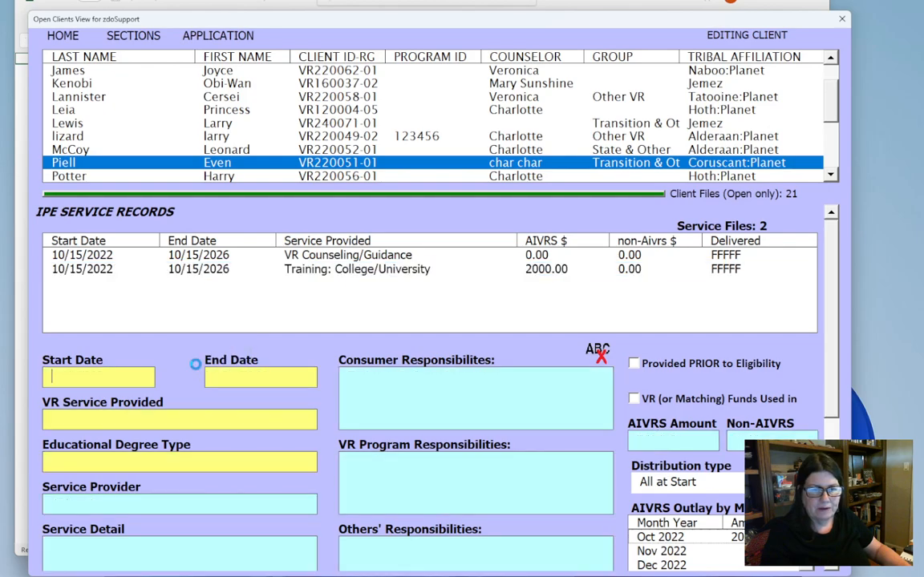
pyautogui.write('10/')
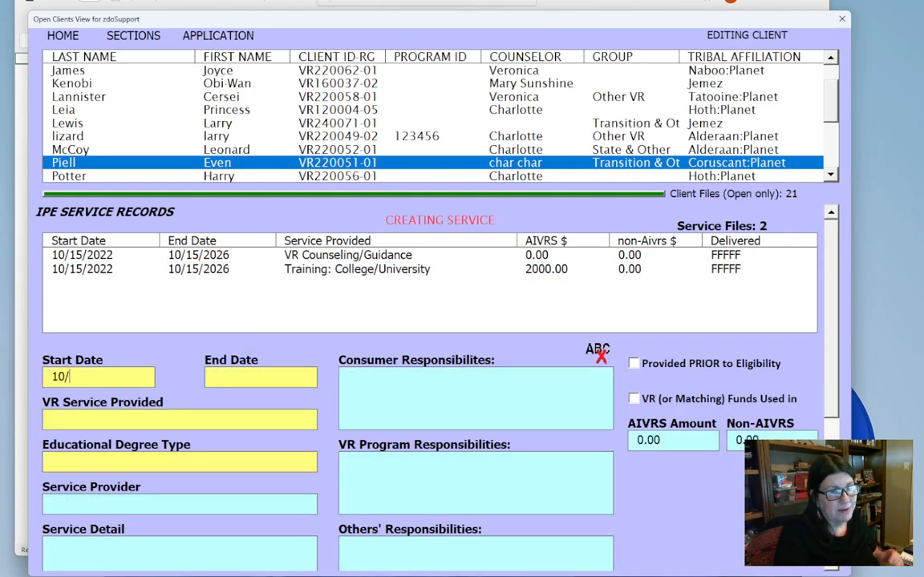
pyautogui.write('15/2022')
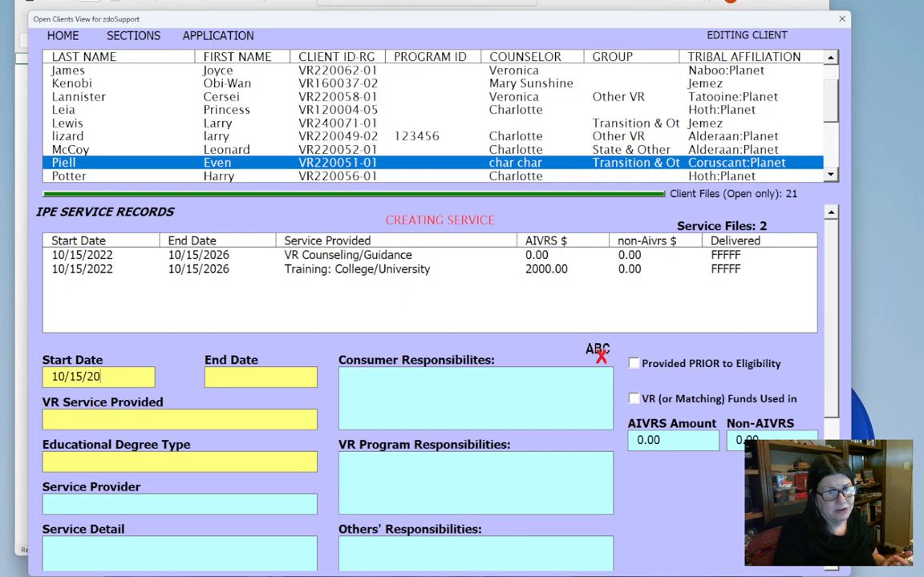
pyautogui.click(237, 377)
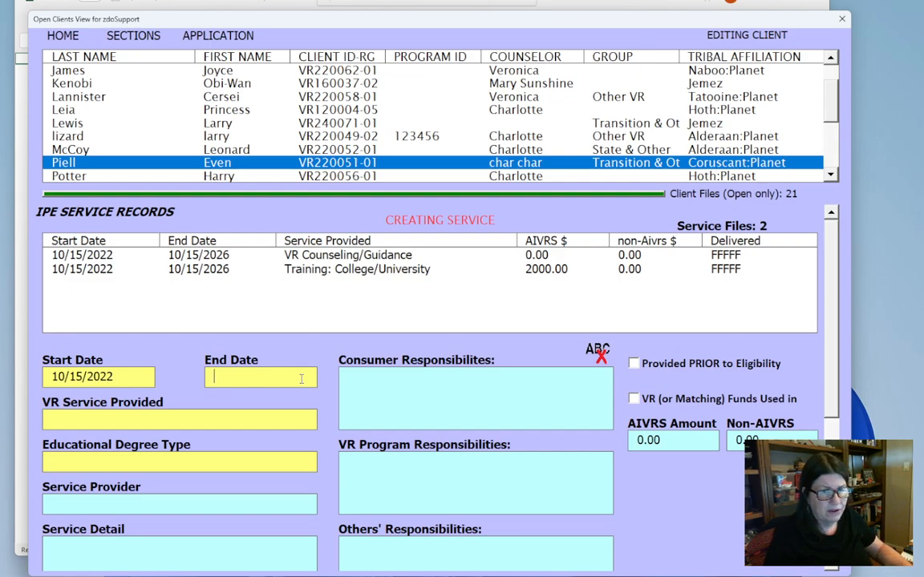
pyautogui.write('10/')
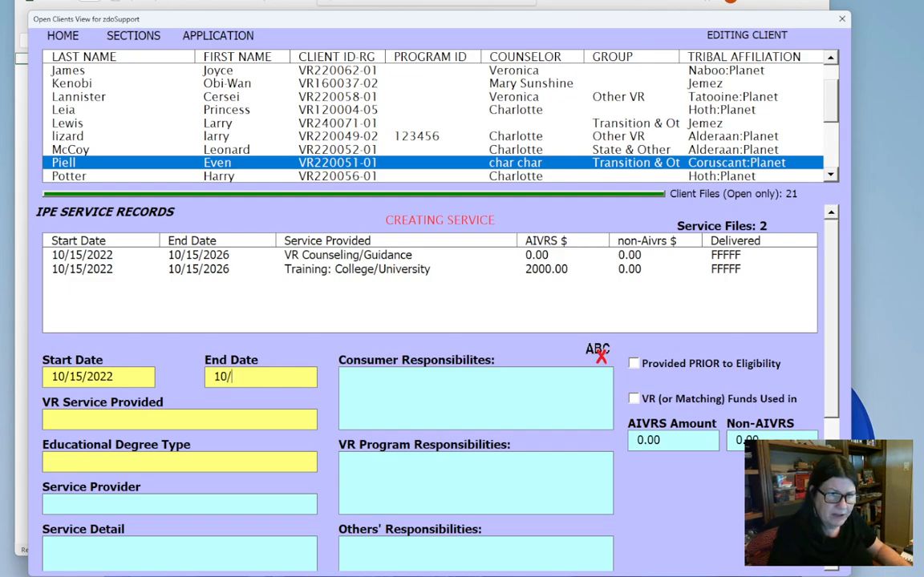
pyautogui.write('15/2026')
# - Set the new record's VR service to Transportation Services and enter "gas card" as the service detail
pyautogui.click(297, 423)
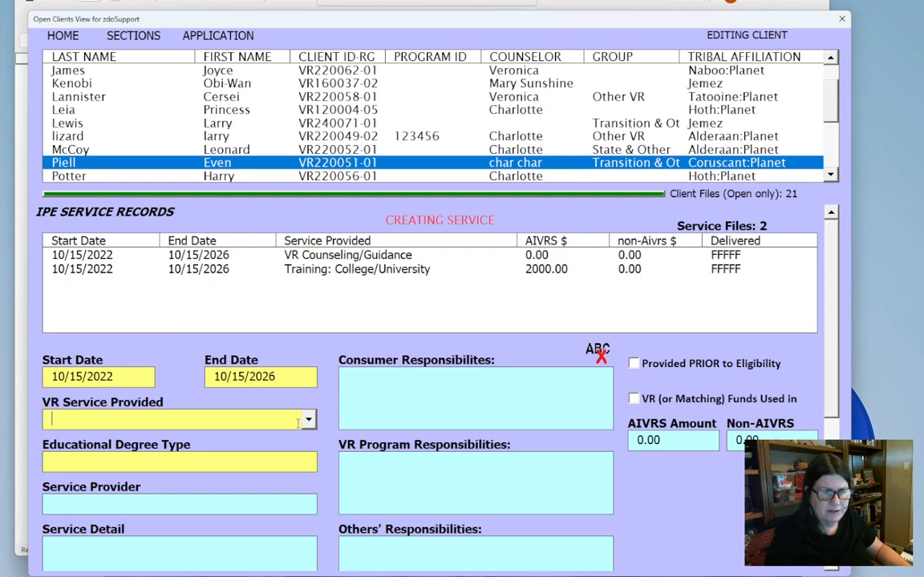
pyautogui.click(301, 421)
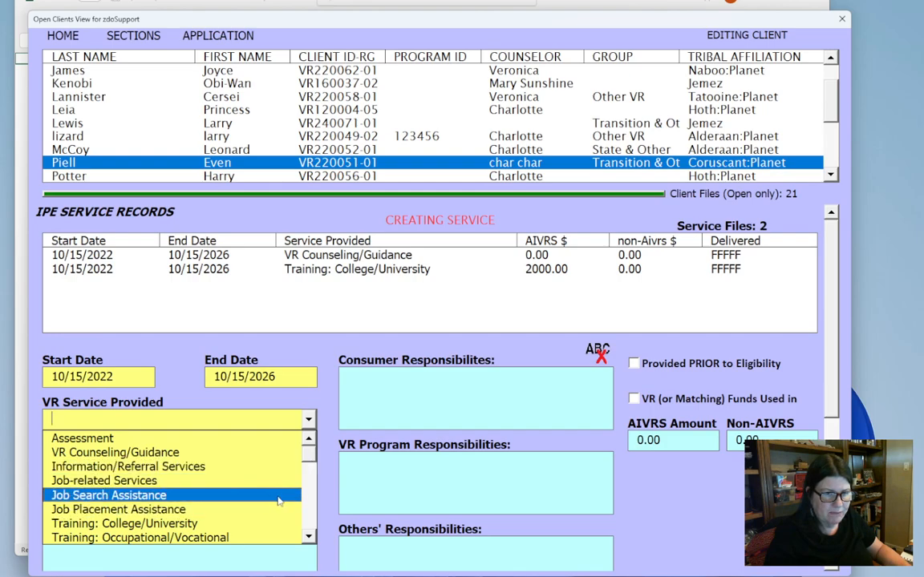
pyautogui.moveTo(308, 464); pyautogui.dragTo(310, 491)
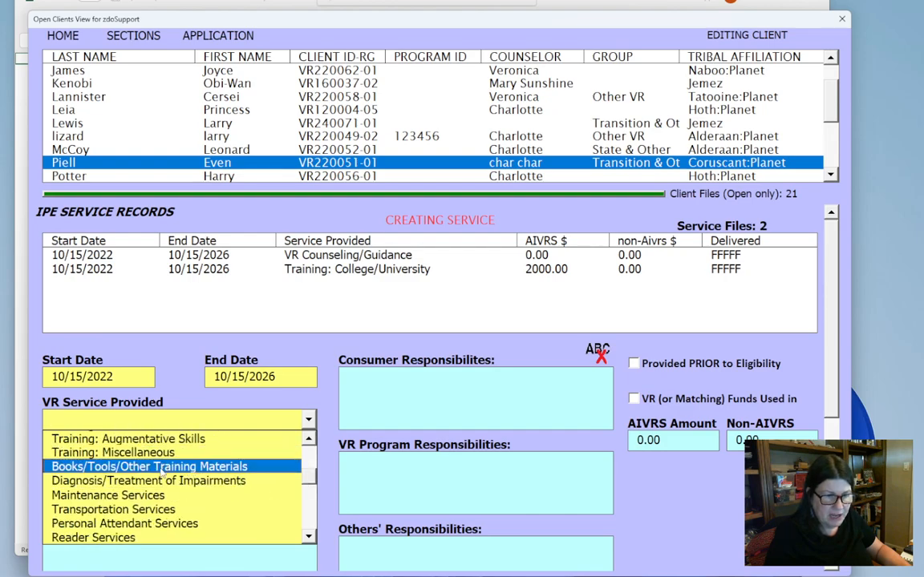
pyautogui.click(149, 509)
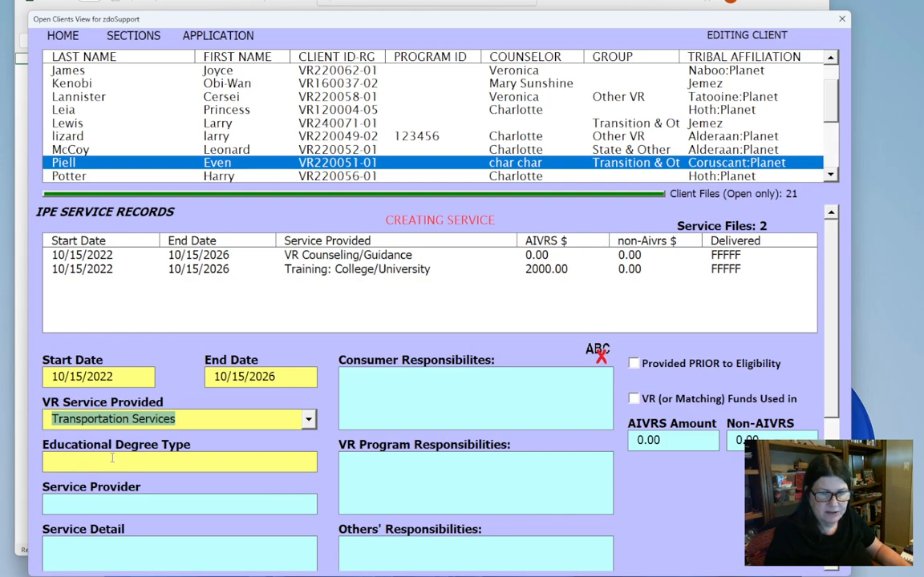
pyautogui.click(67, 543)
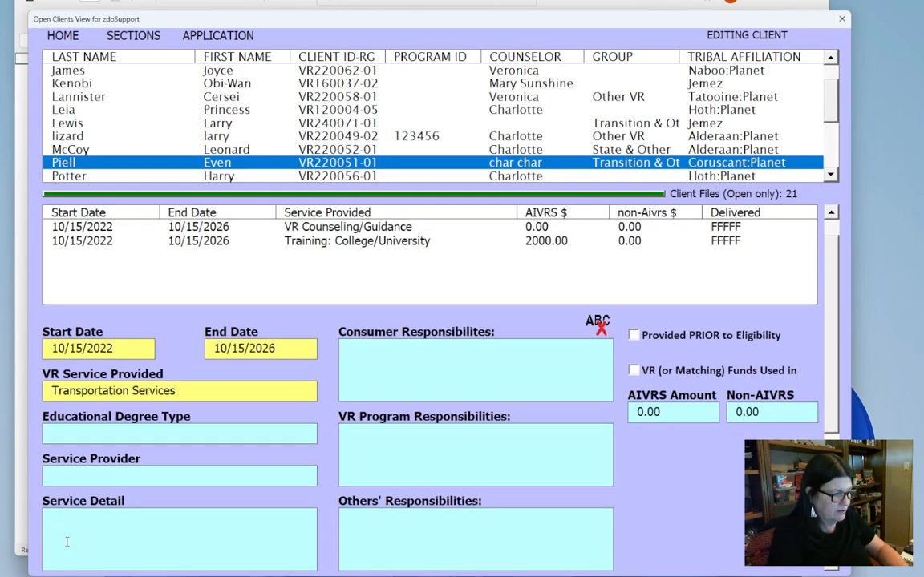
pyautogui.write('gas card')
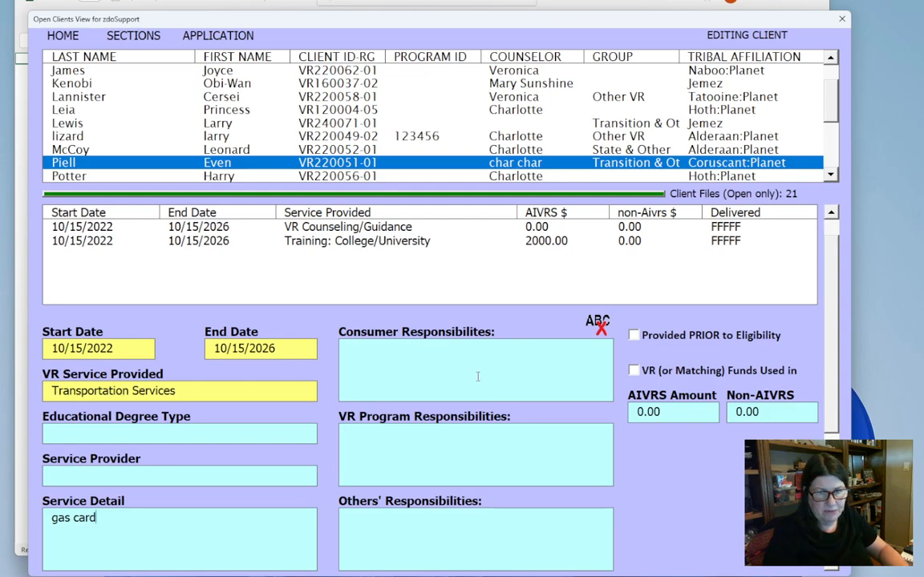
# - Load the default text into the transportation service's consumer, VR program and others' responsibilities and its progress criteria
pyautogui.click(430, 340)
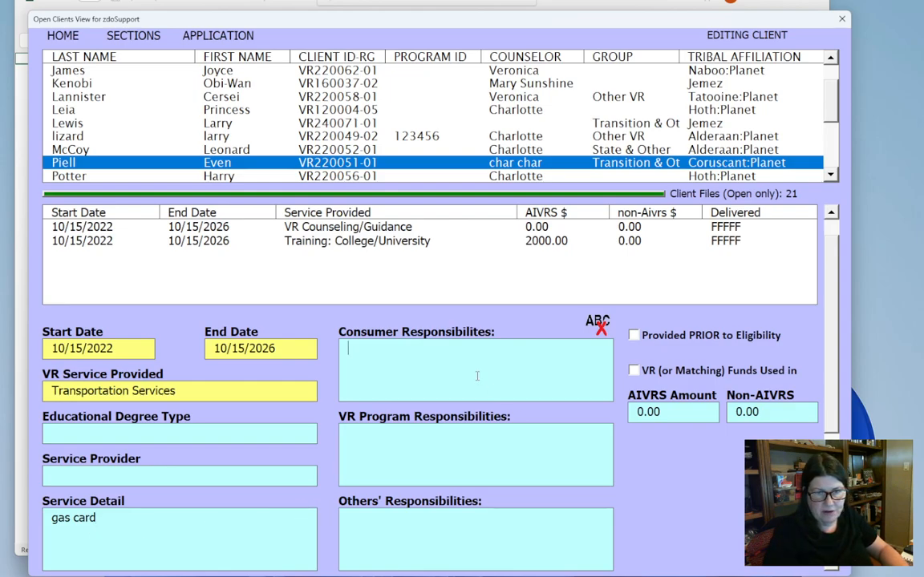
pyautogui.click(495, 390)
pyautogui.rightClick(469, 452)
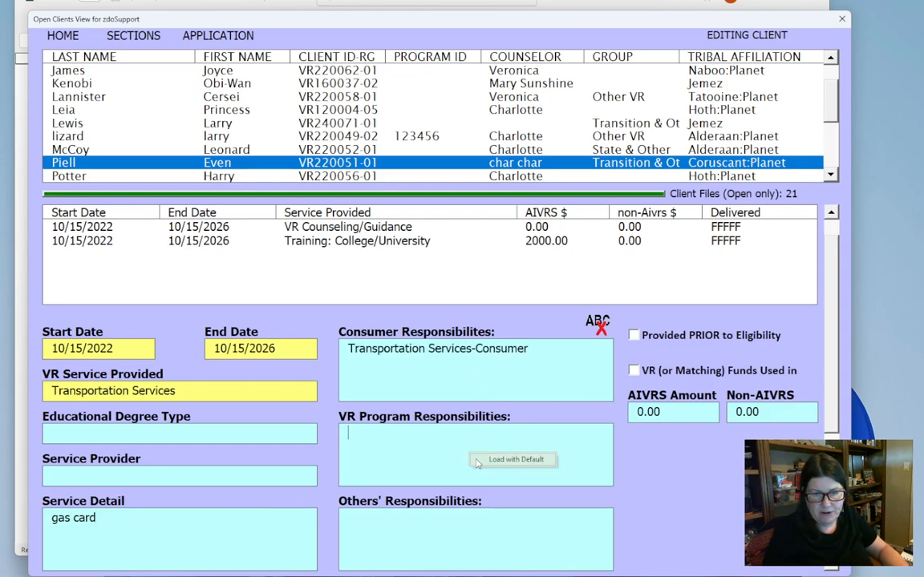
pyautogui.click(481, 461)
pyautogui.rightClick(439, 537)
pyautogui.click(475, 543)
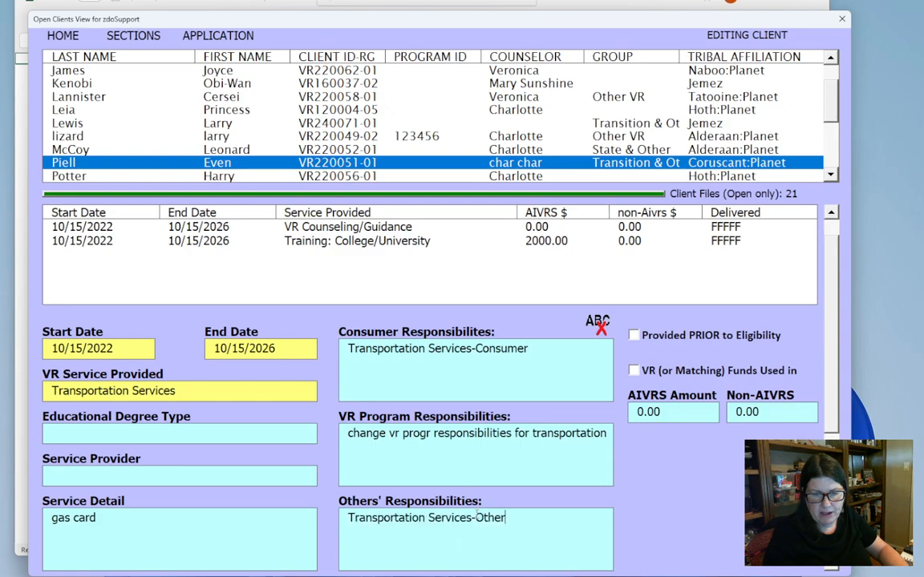
pyautogui.scroll(-3, 742, 360)
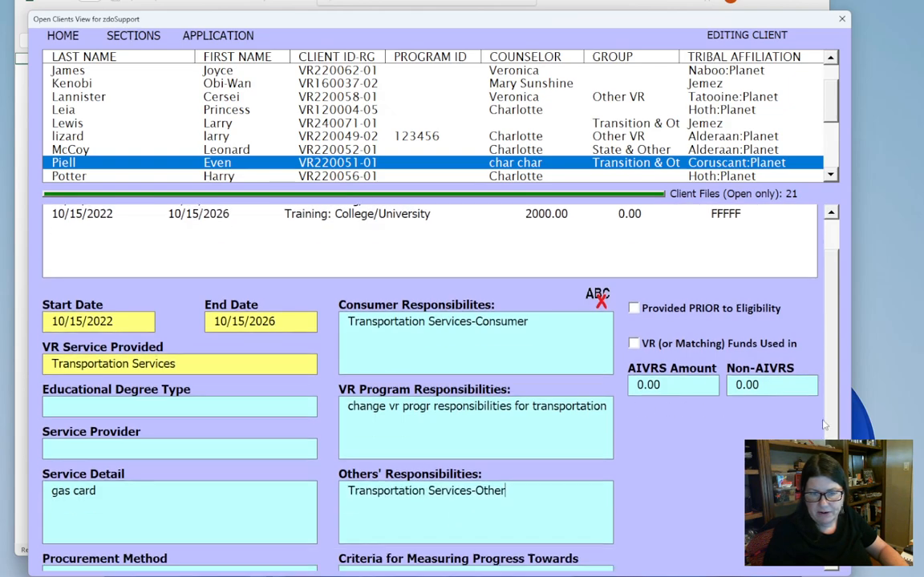
pyautogui.rightClick(459, 481)
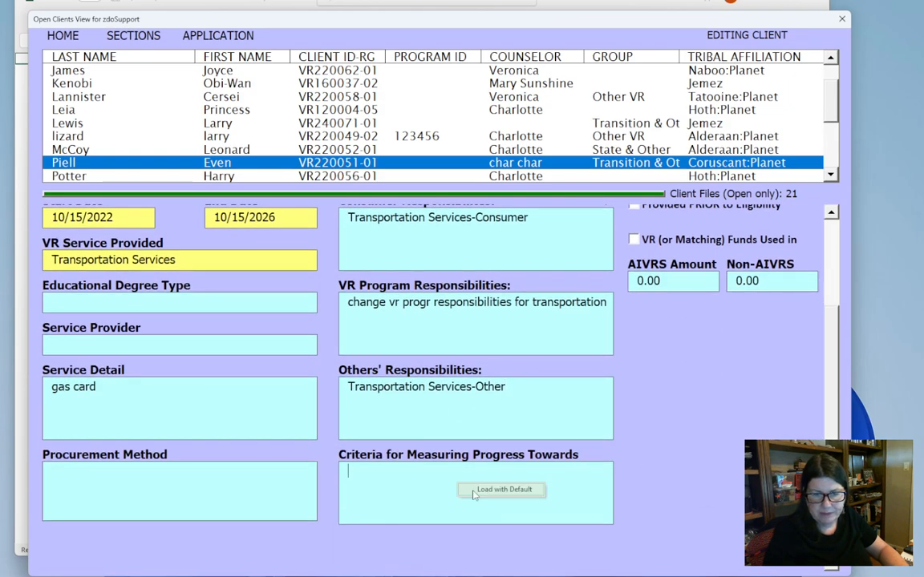
pyautogui.click(485, 489)
# - Mark the transportation service as using VR (or matching) funds, with an AIVRS amount of 1000.00 distributed as Uniform Across period
pyautogui.scroll(3, 186, 376)
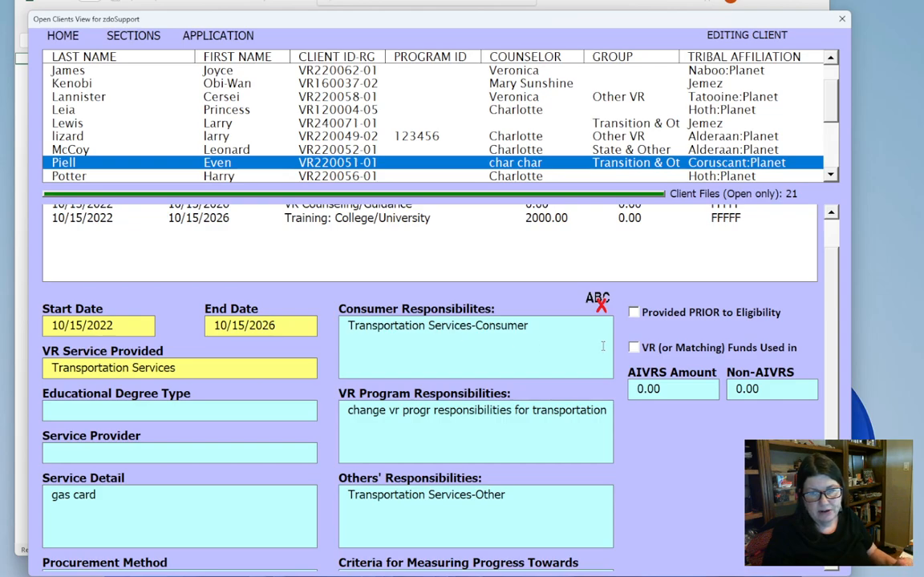
pyautogui.click(633, 347)
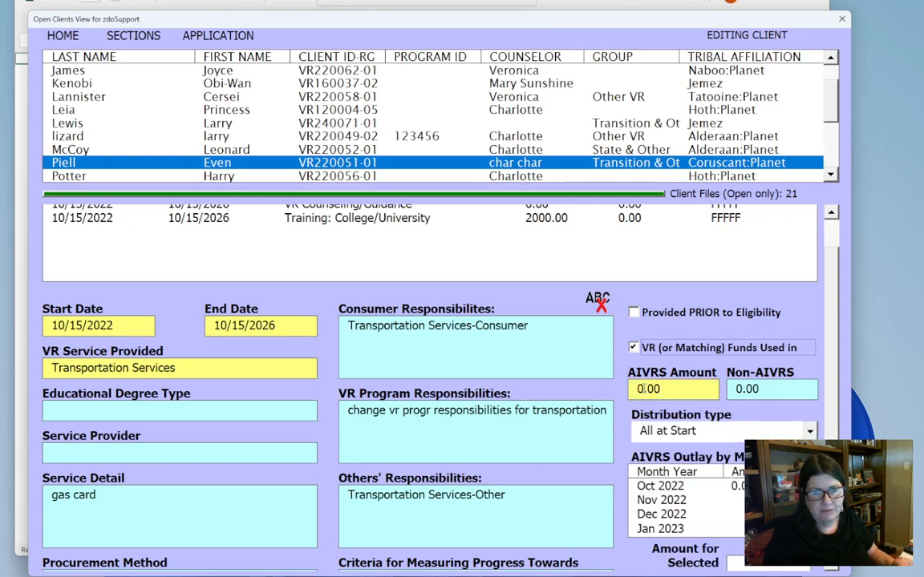
pyautogui.click(669, 388)
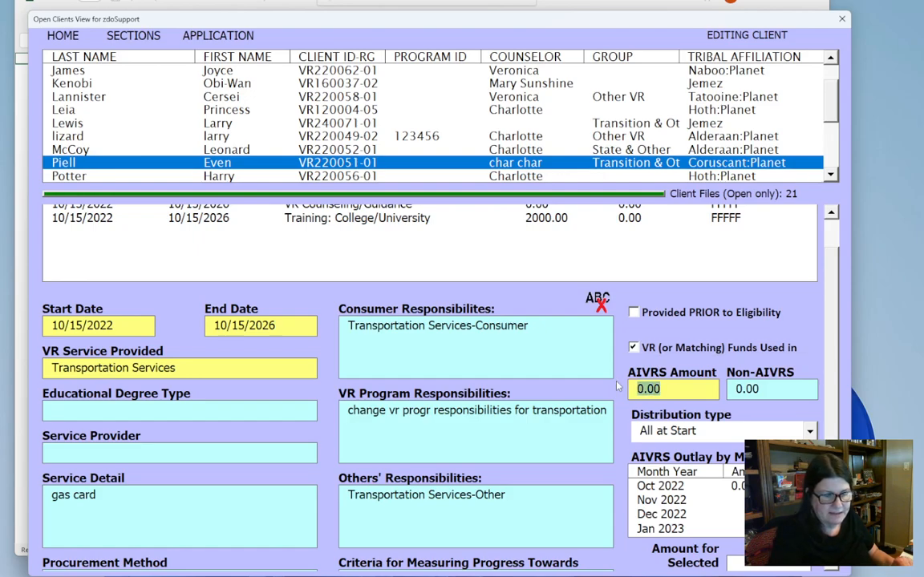
pyautogui.write('1')
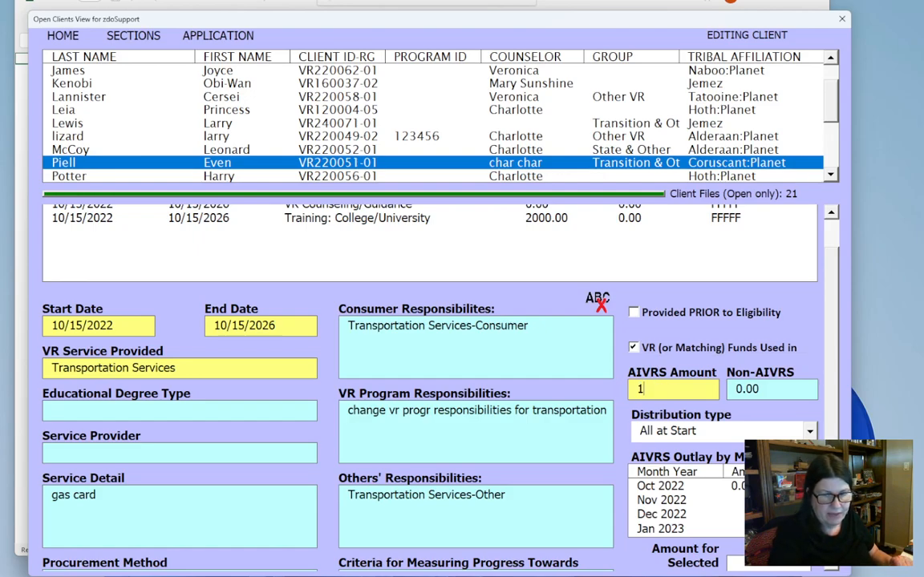
pyautogui.write('000.00')
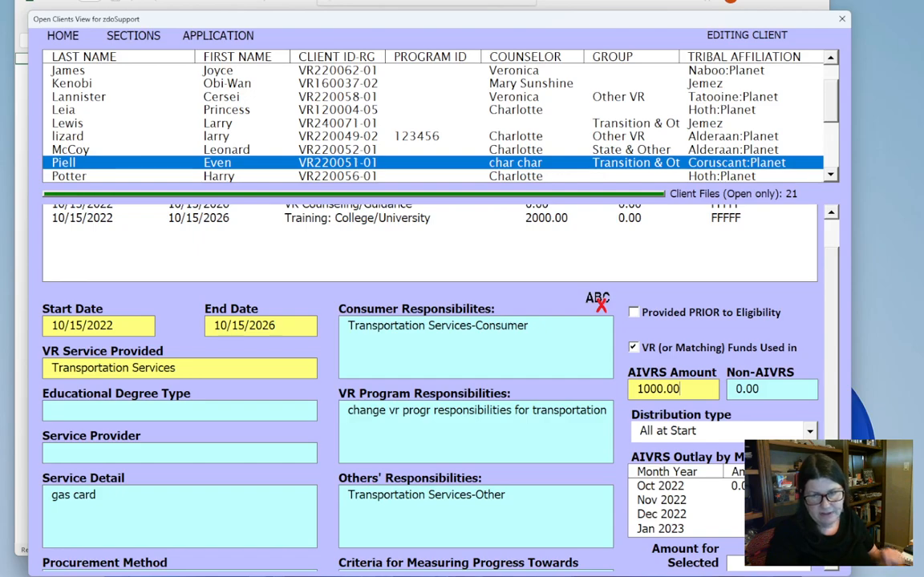
pyautogui.click(810, 431)
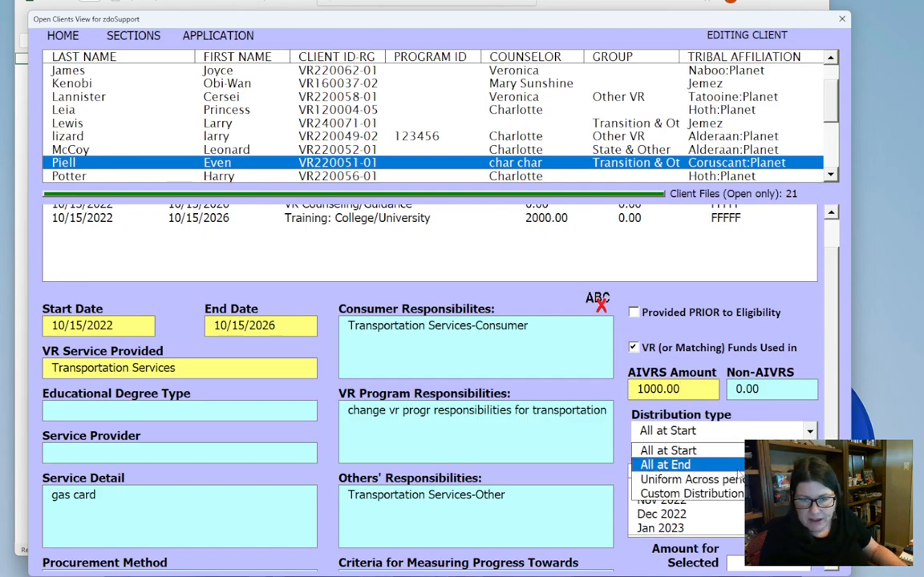
pyautogui.click(732, 480)
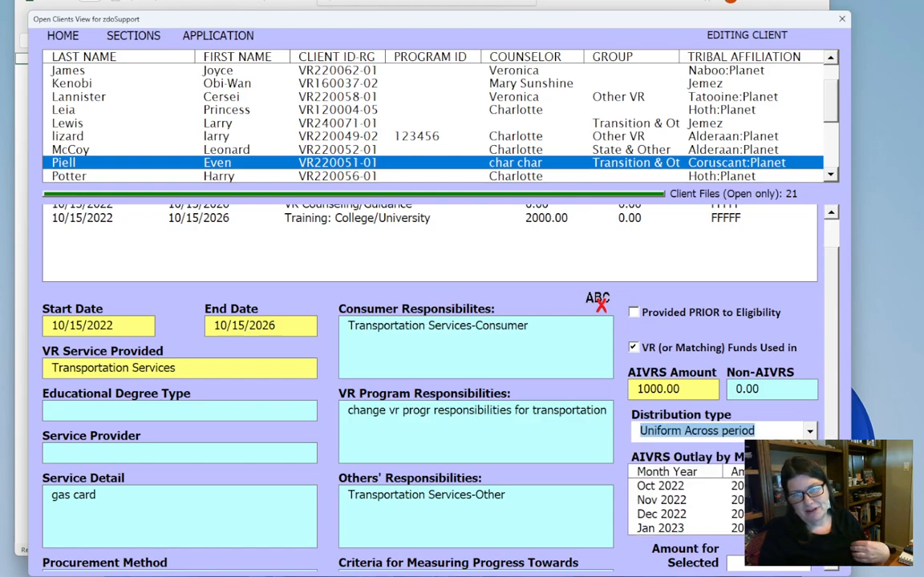
# - Change the transportation service's AIVRS amount to 2000.00 and reapply the Uniform Across period distribution
pyautogui.click(640, 389)
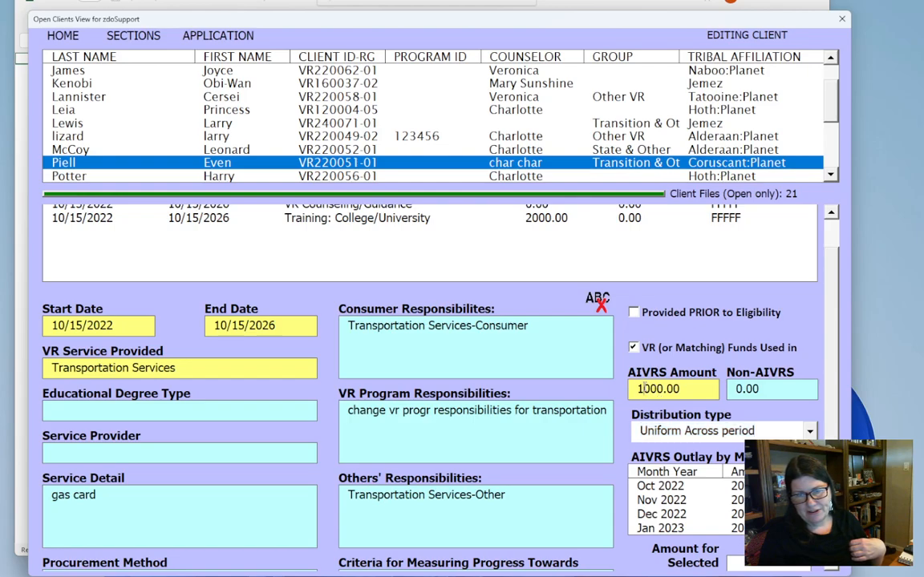
pyautogui.moveTo(640, 389); pyautogui.dragTo(633, 391)
pyautogui.write('2')
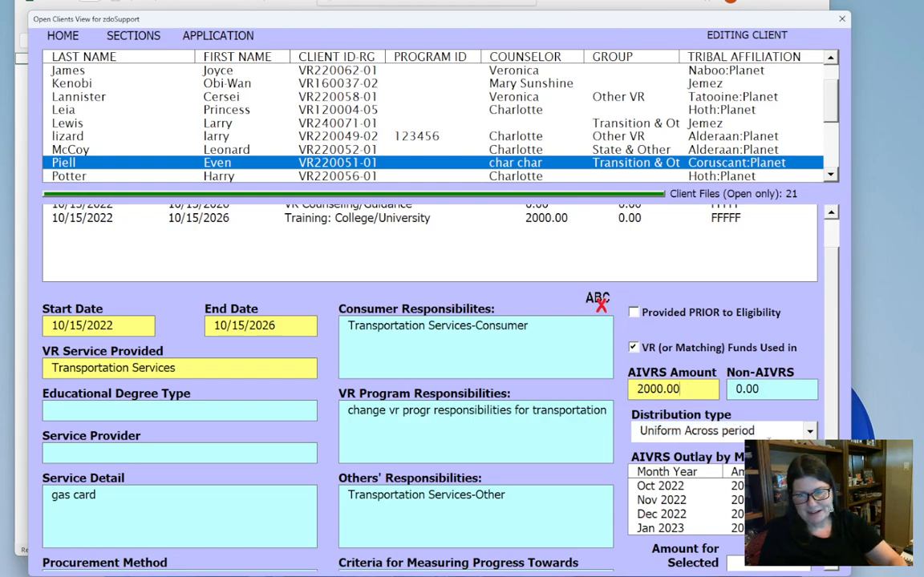
pyautogui.click(726, 431)
pyautogui.click(730, 465)
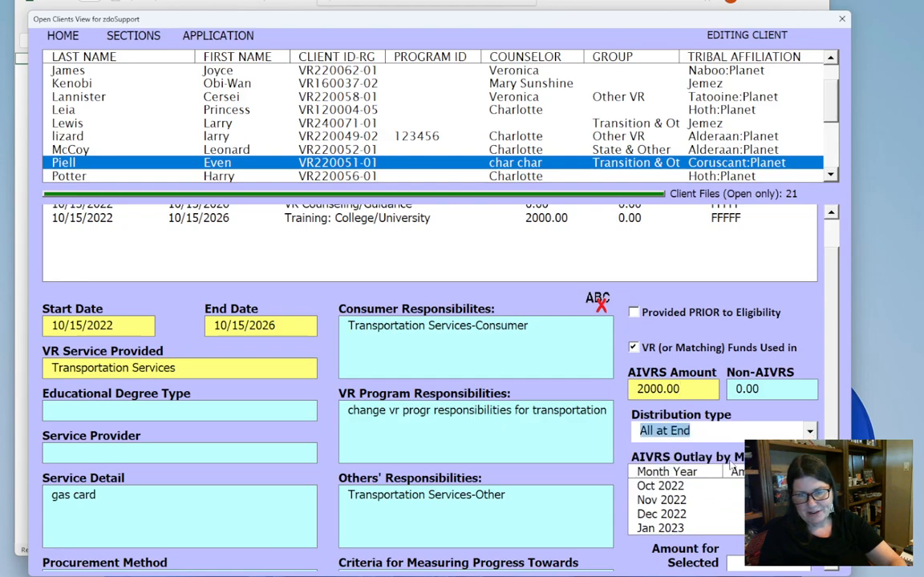
pyautogui.click(811, 434)
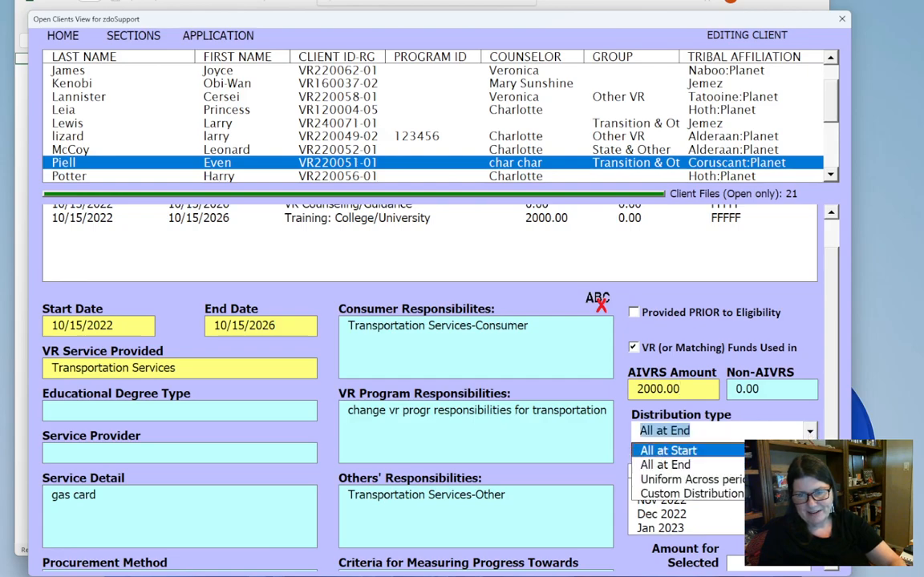
pyautogui.click(773, 479)
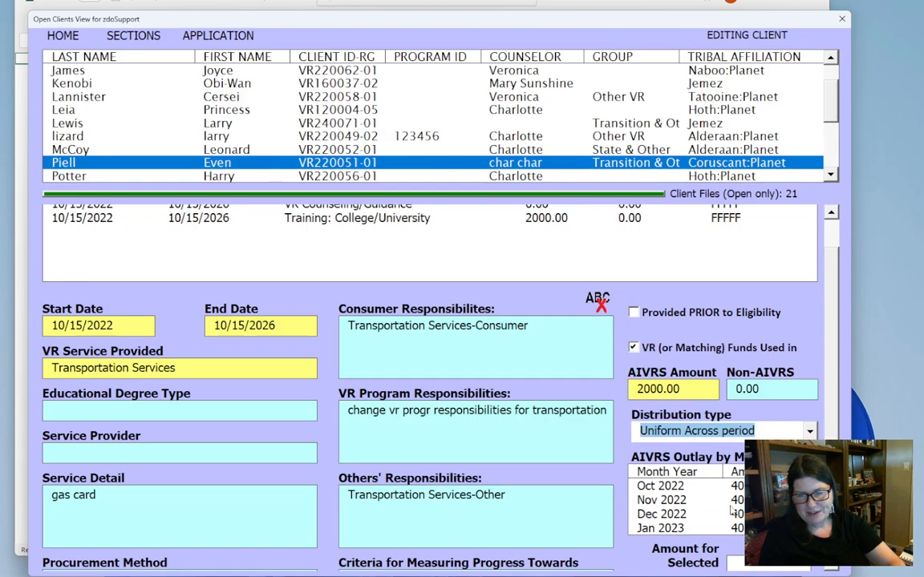
# - Submit the transportation service record
pyautogui.scroll(-3, 430, 361)
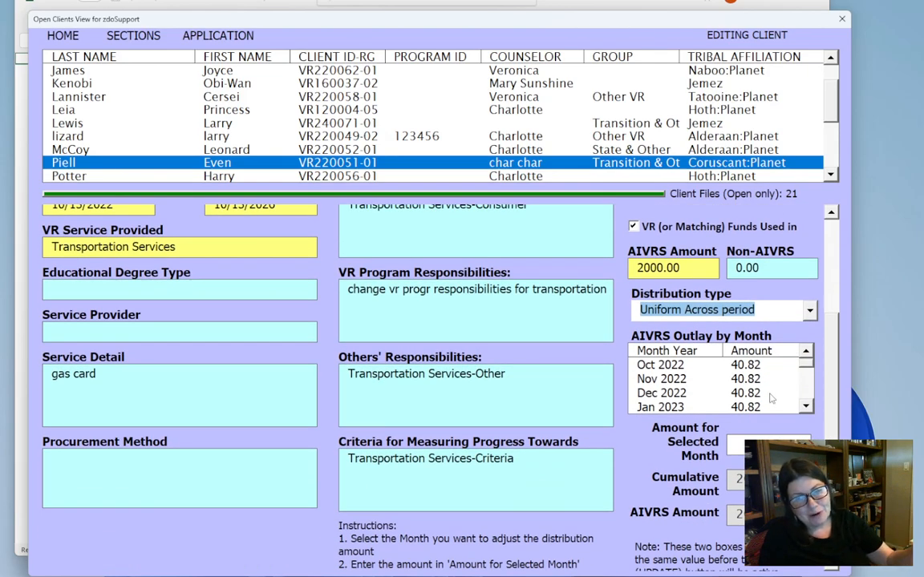
pyautogui.rightClick(638, 449)
pyautogui.click(646, 452)
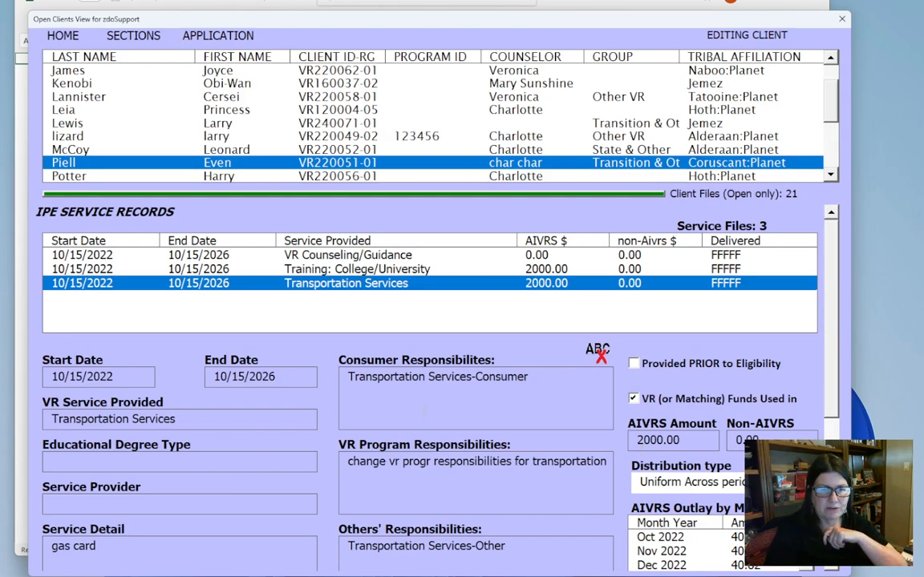
# - Return through the IPE record to the progress records and submit the IPE Under Development stage
pyautogui.rightClick(302, 353)
pyautogui.click(344, 388)
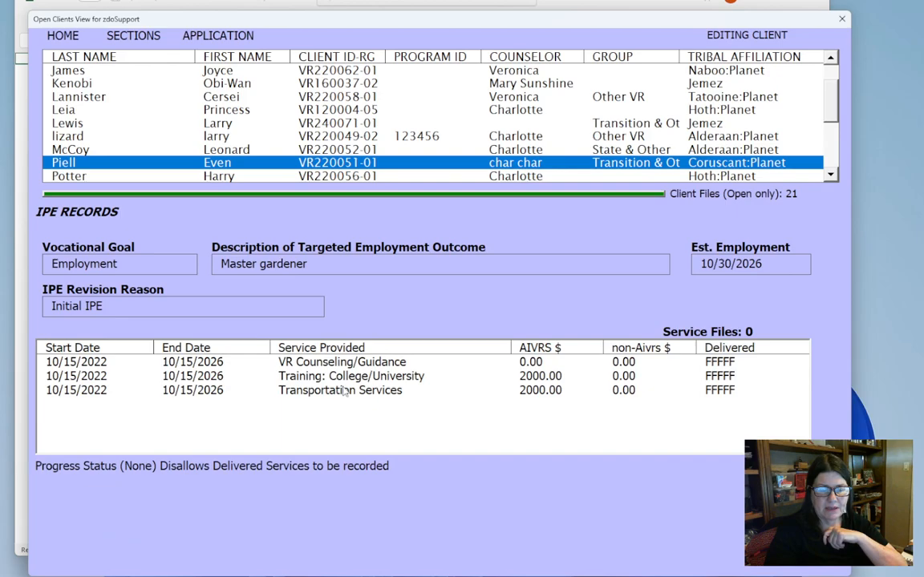
pyautogui.rightClick(438, 499)
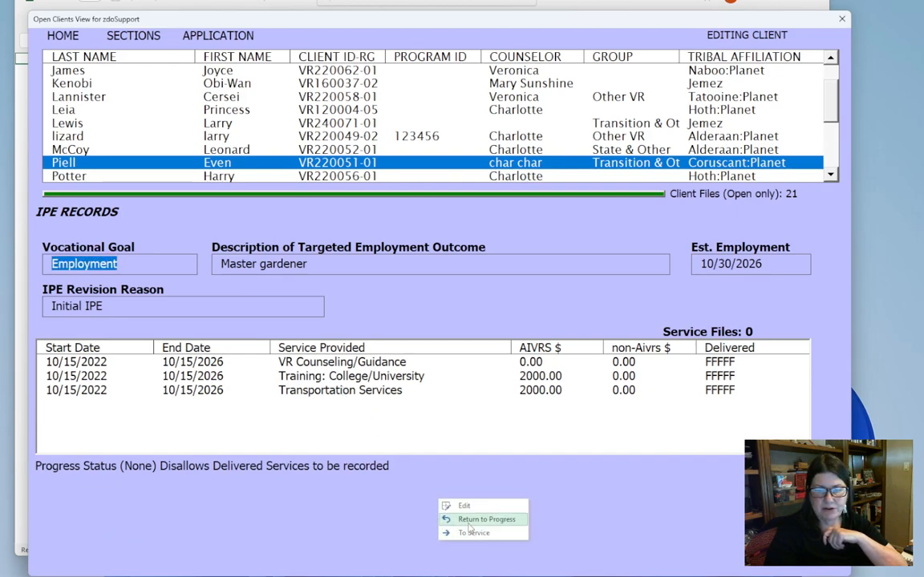
pyautogui.click(472, 520)
pyautogui.rightClick(482, 465)
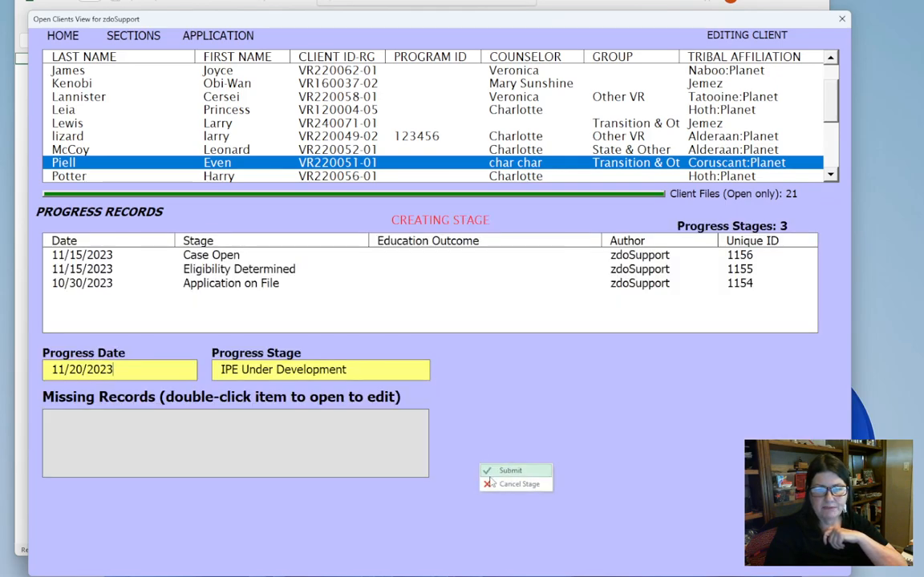
pyautogui.click(492, 471)
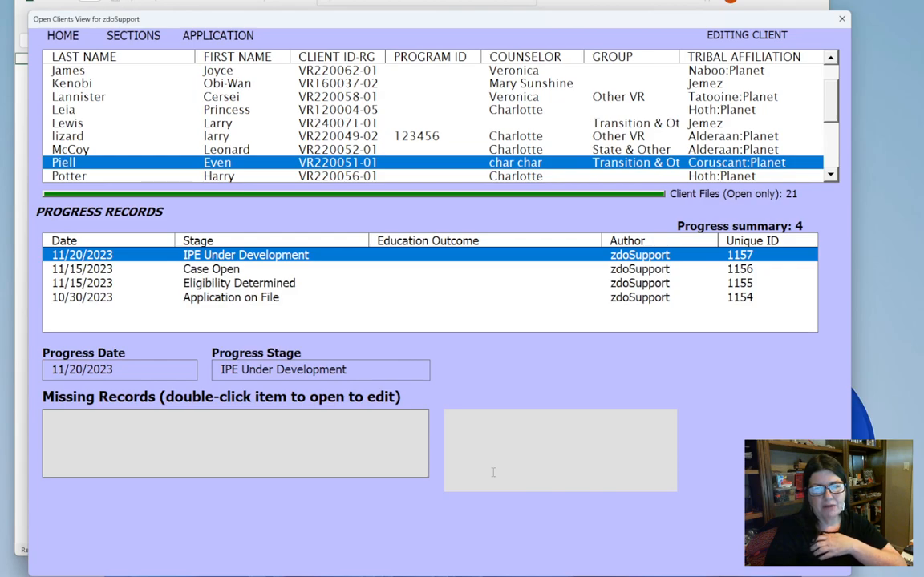
# - Create and submit a new progress stage of IPE Pending dated 11/25/2023
pyautogui.rightClick(473, 376)
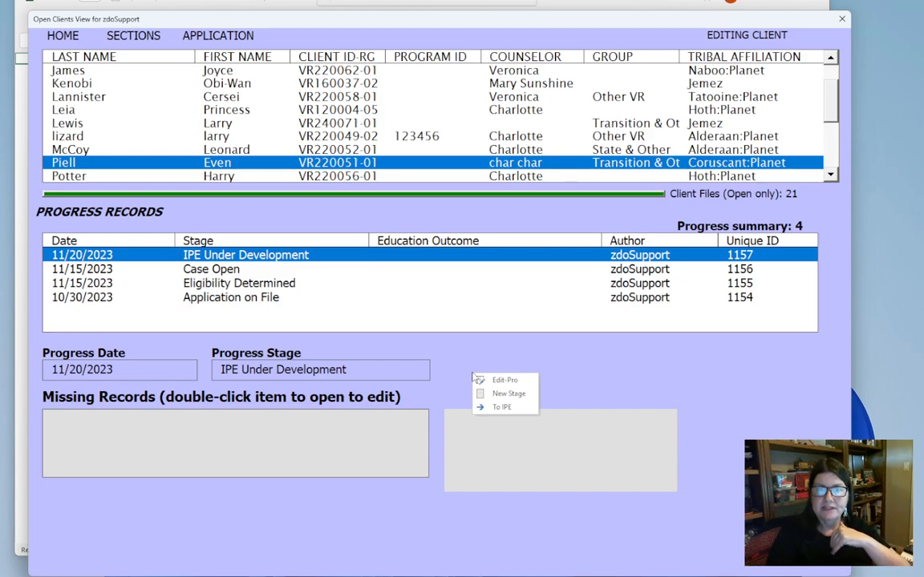
pyautogui.click(508, 394)
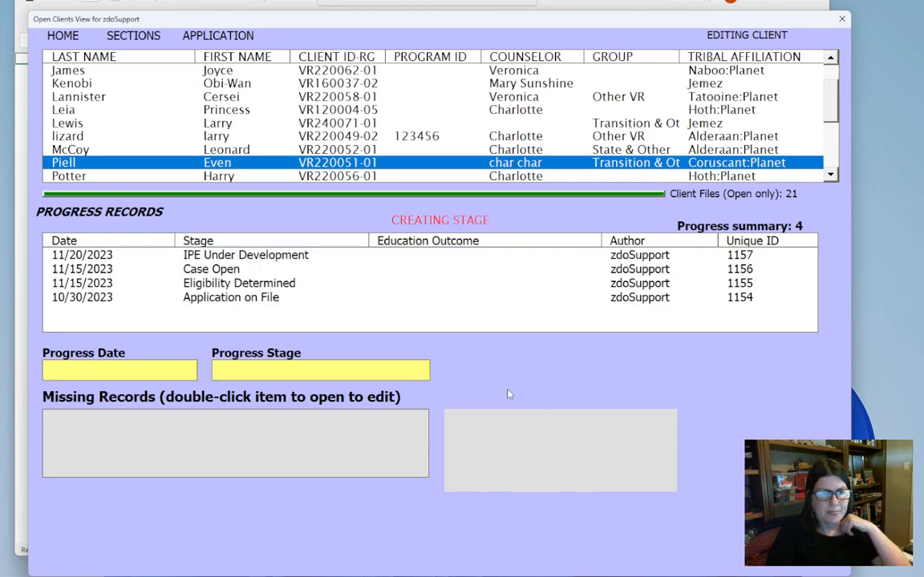
pyautogui.write('11/2')
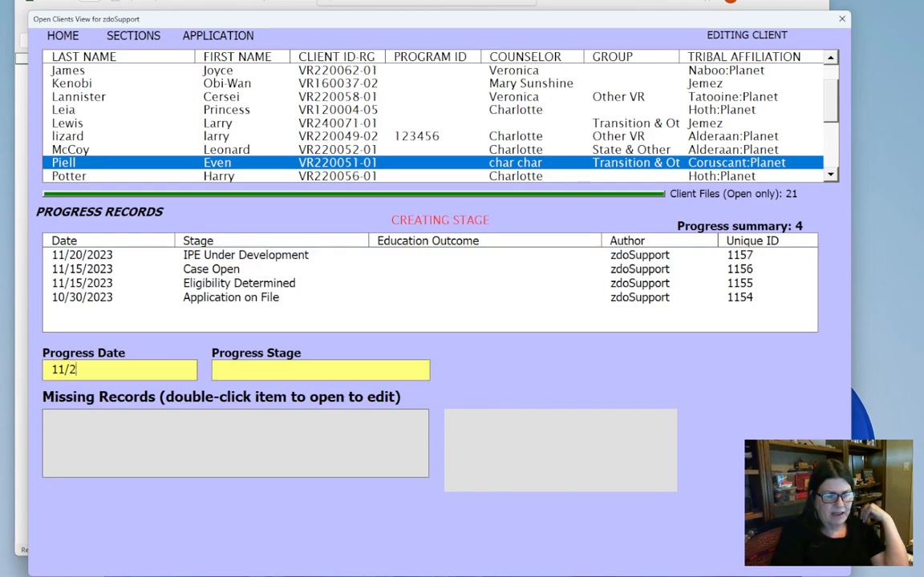
pyautogui.write('5/2023')
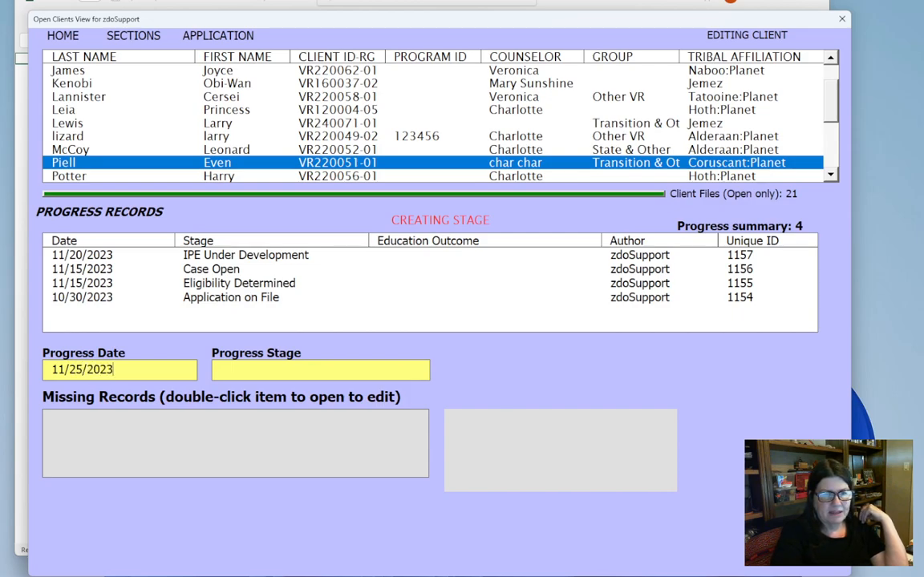
pyautogui.click(345, 366)
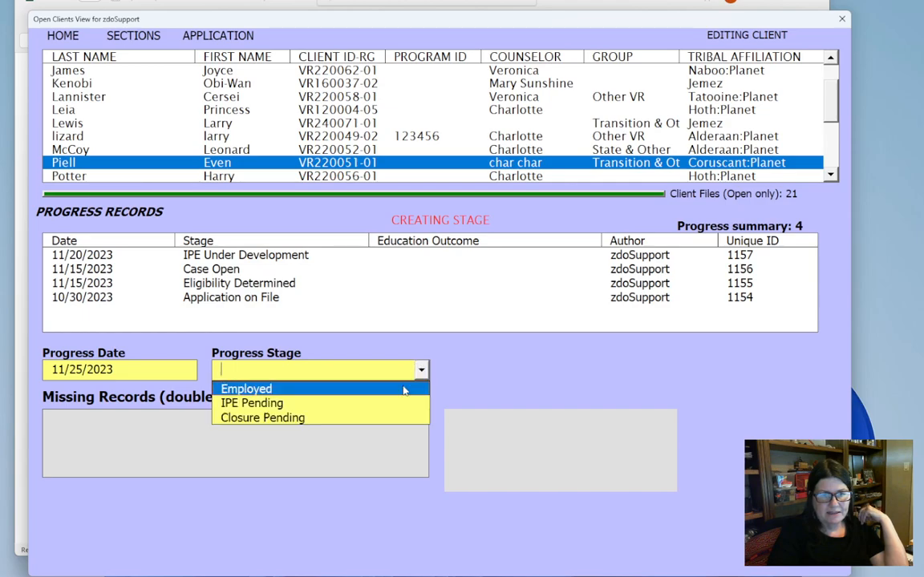
pyautogui.click(385, 402)
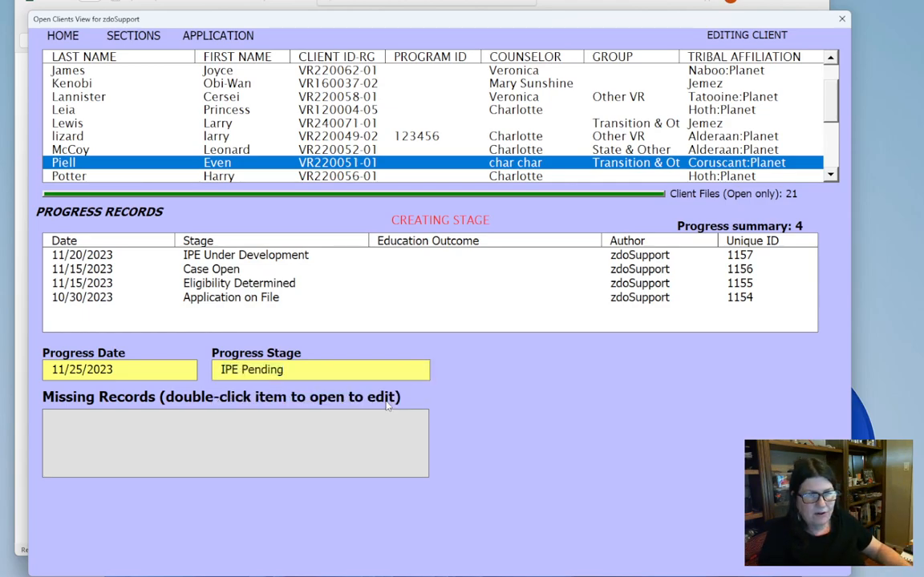
pyautogui.rightClick(476, 383)
pyautogui.click(480, 388)
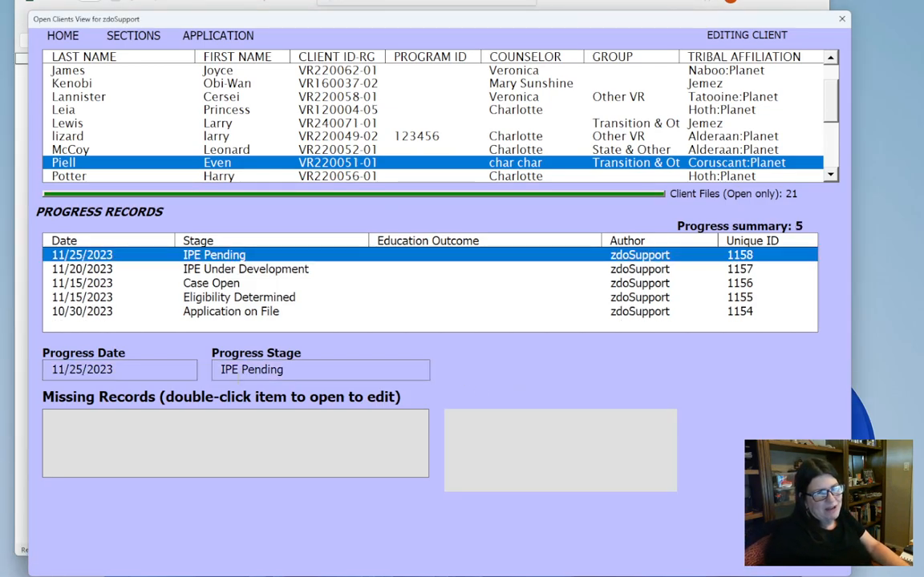
# - Create and submit a new progress stage of IPE Signed dated 11/25/2023
pyautogui.rightClick(566, 378)
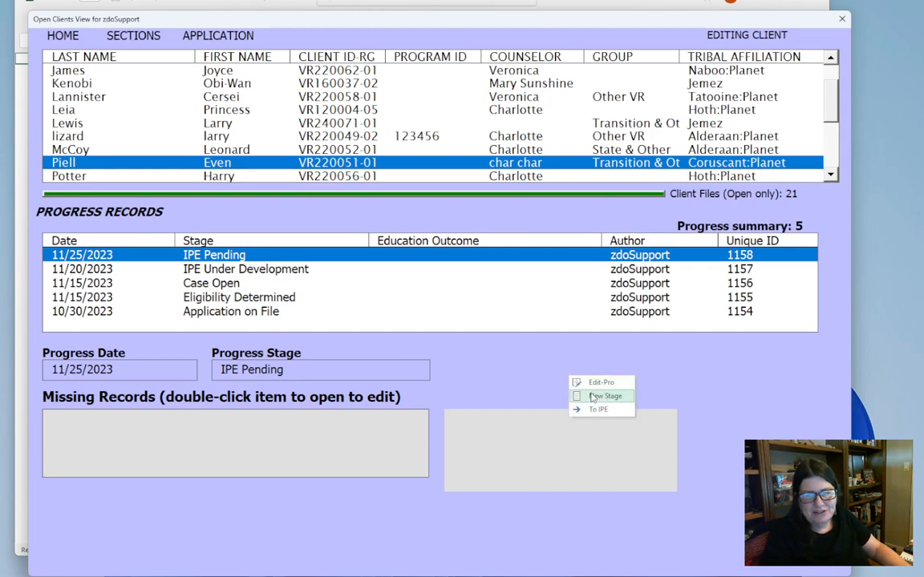
pyautogui.click(592, 397)
pyautogui.write('11/25/2023')
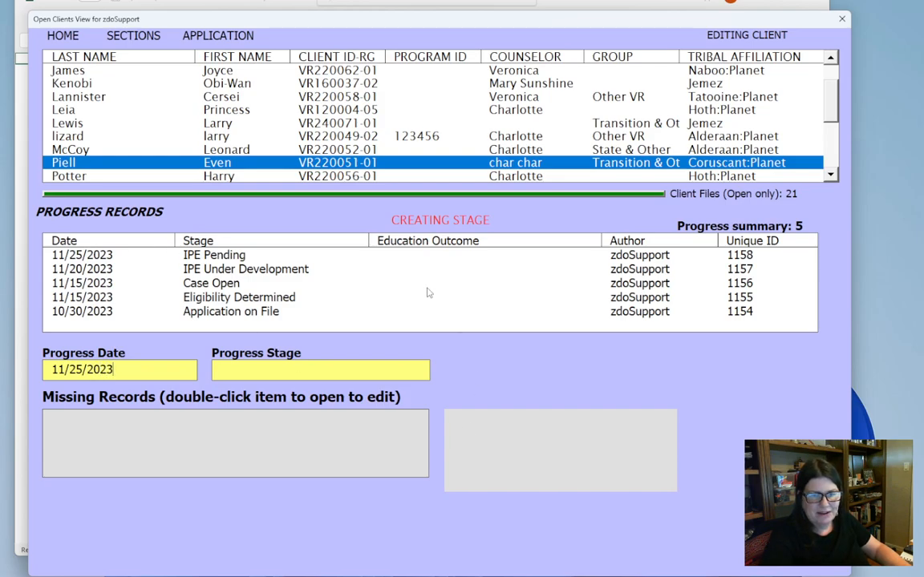
pyautogui.click(423, 371)
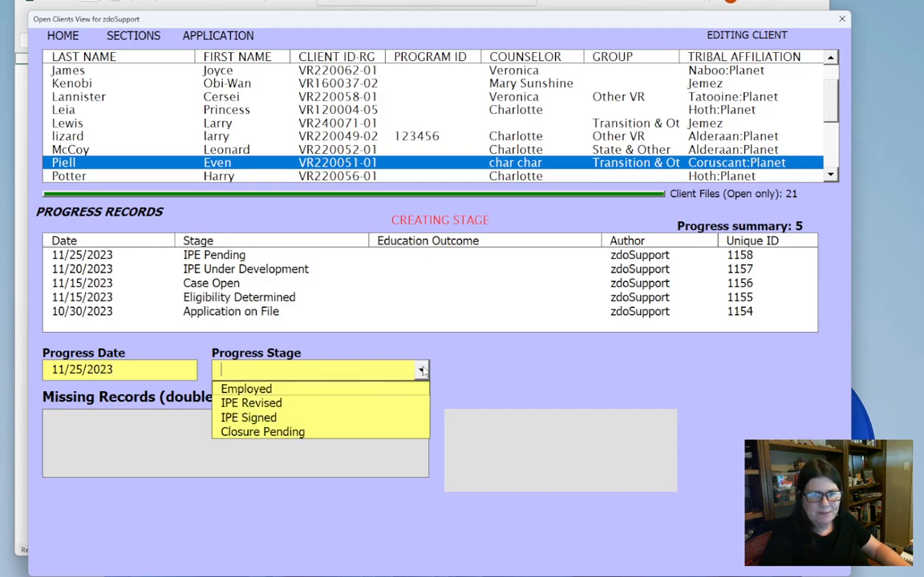
pyautogui.click(338, 417)
pyautogui.rightClick(519, 397)
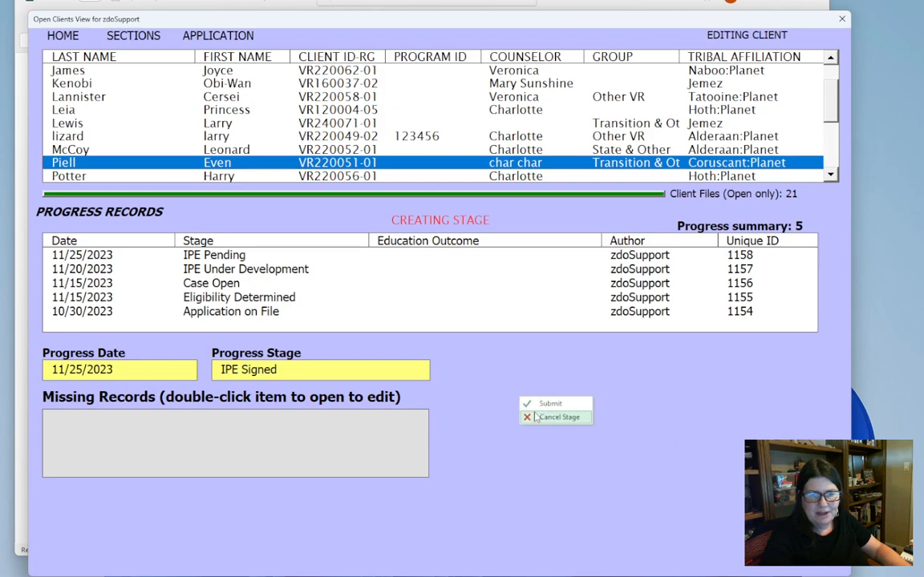
pyautogui.click(538, 405)
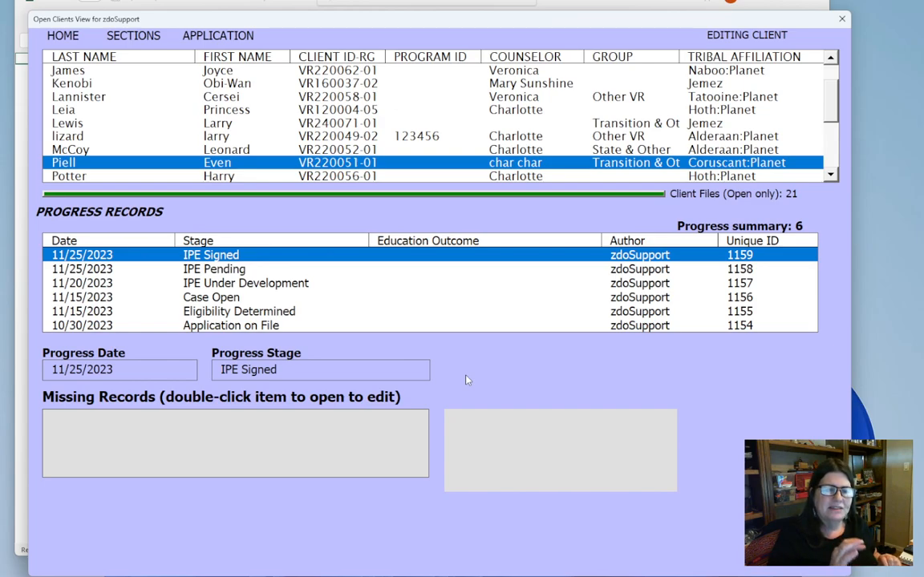
# - Leave the client's file for the home screen and run the visual Progress Graph report
pyautogui.click(148, 36)
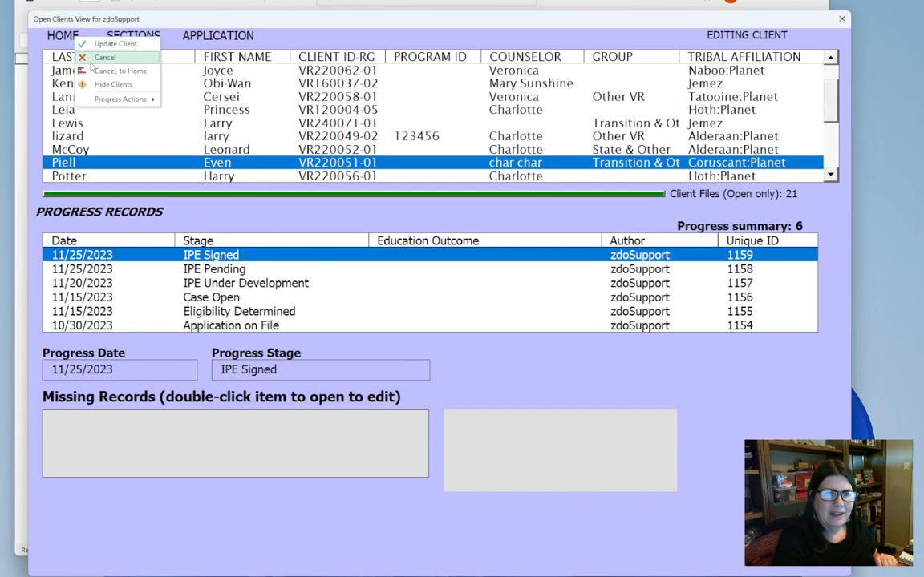
pyautogui.click(92, 69)
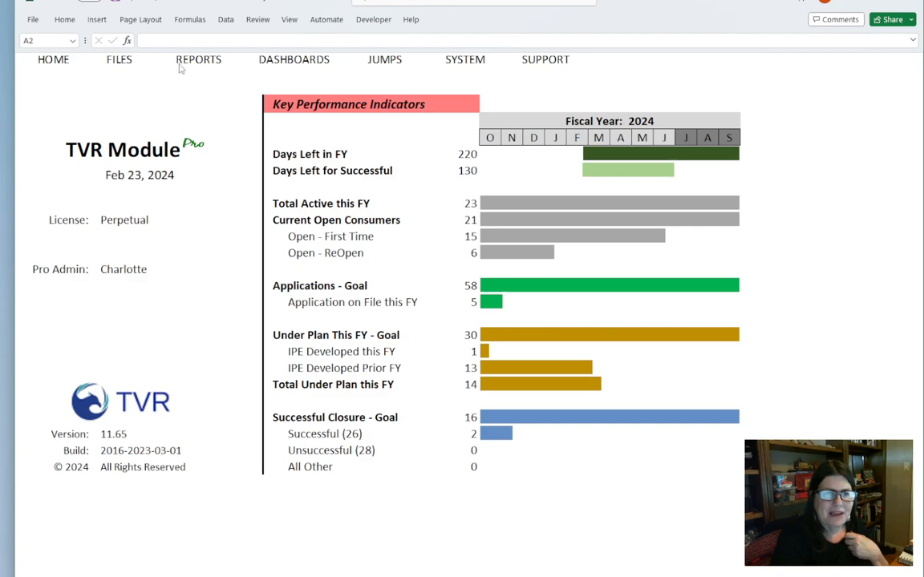
pyautogui.click(172, 59)
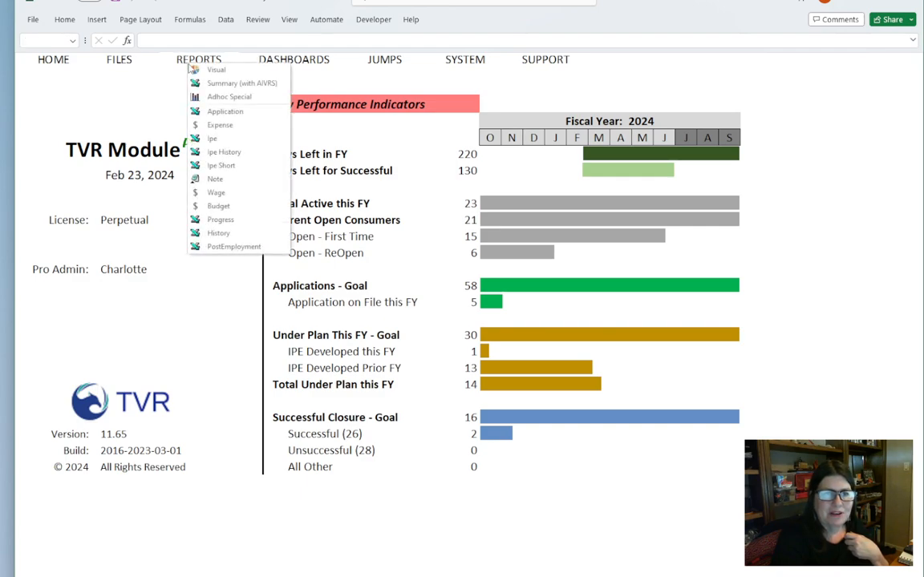
pyautogui.click(208, 73)
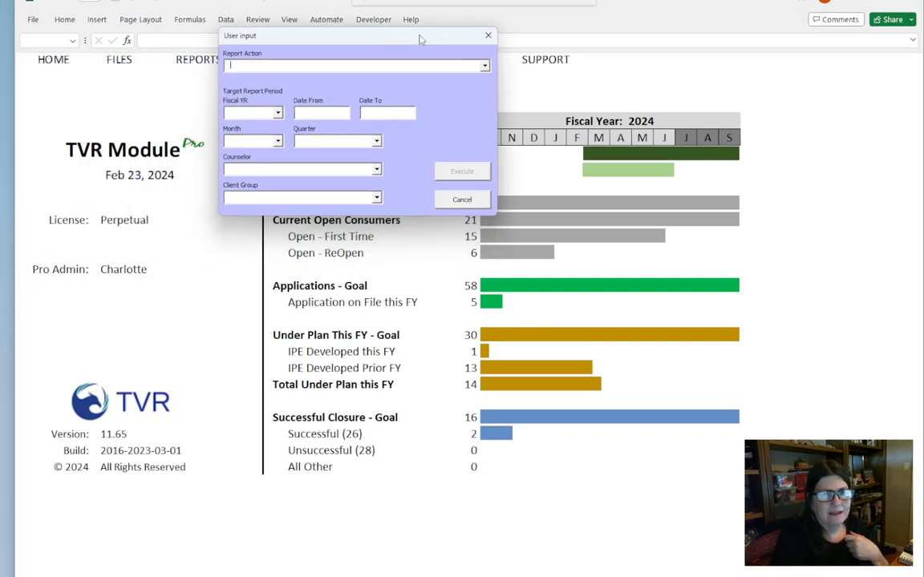
pyautogui.click(437, 65)
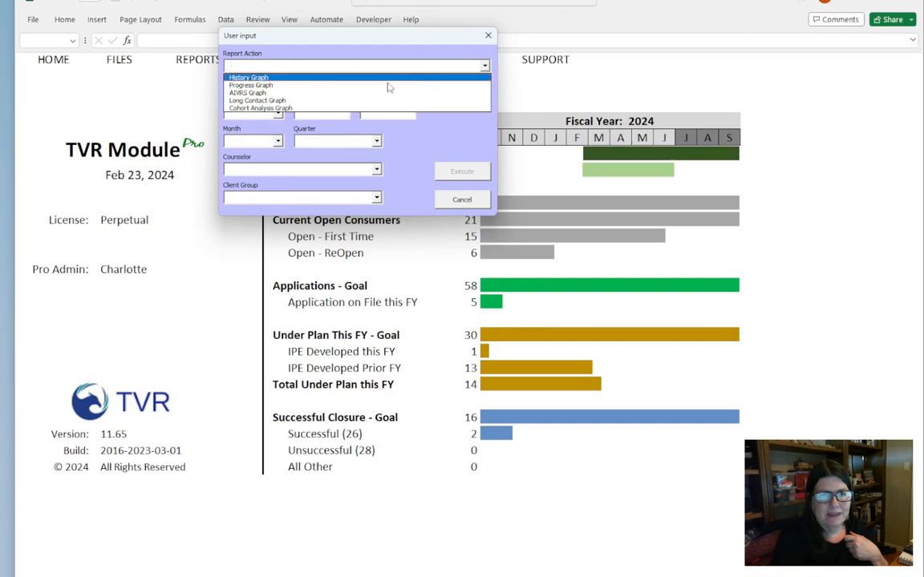
pyautogui.click(305, 85)
pyautogui.click(456, 178)
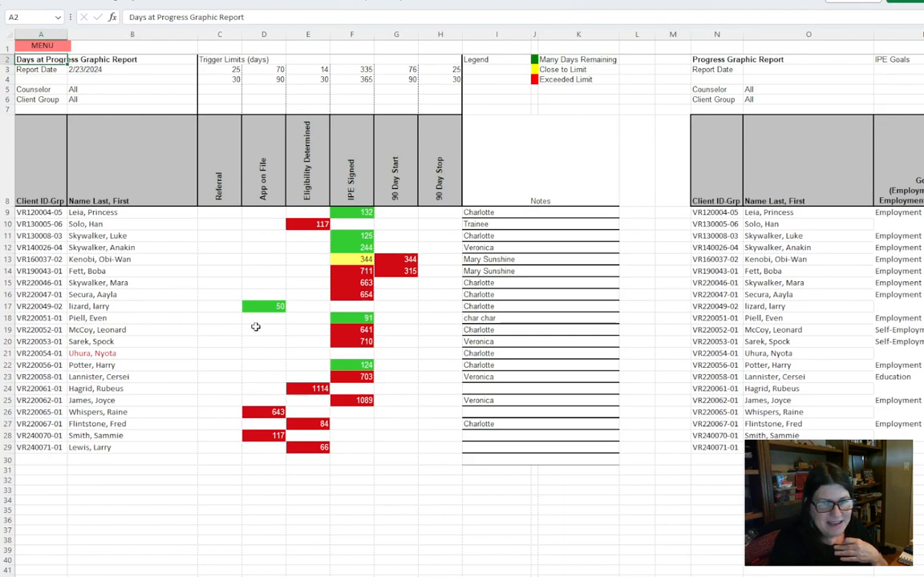
# - Check the client's IPE Signed day count in the Progress Graph report, and return to the home screen
pyautogui.click(354, 319)
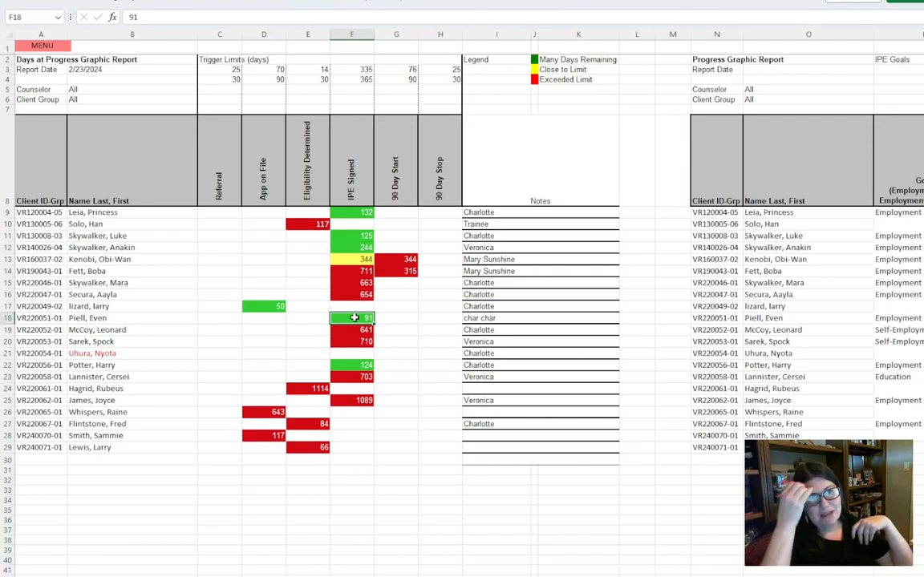
pyautogui.click(41, 47)
pyautogui.click(53, 50)
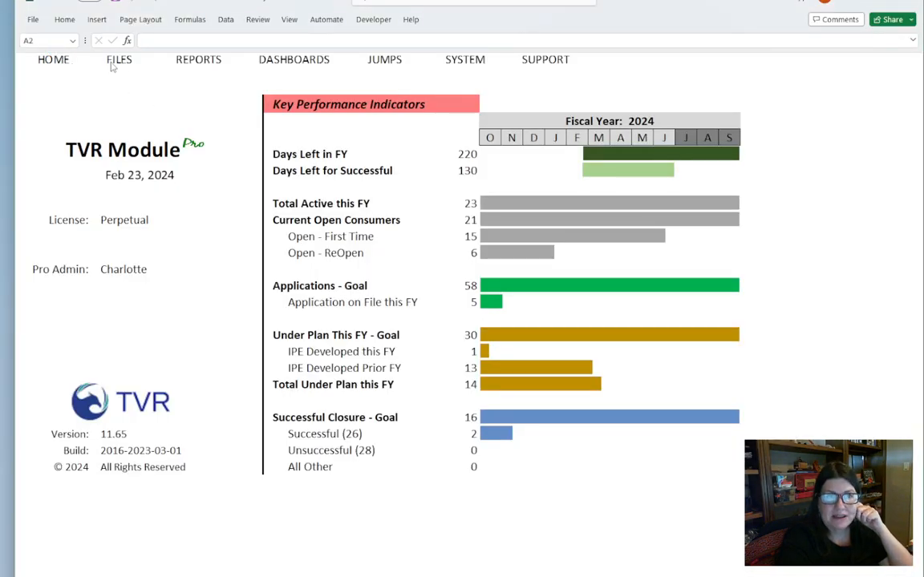
# - Run the IPE report on the Current record set for the client whose plan was just signed
pyautogui.click(192, 65)
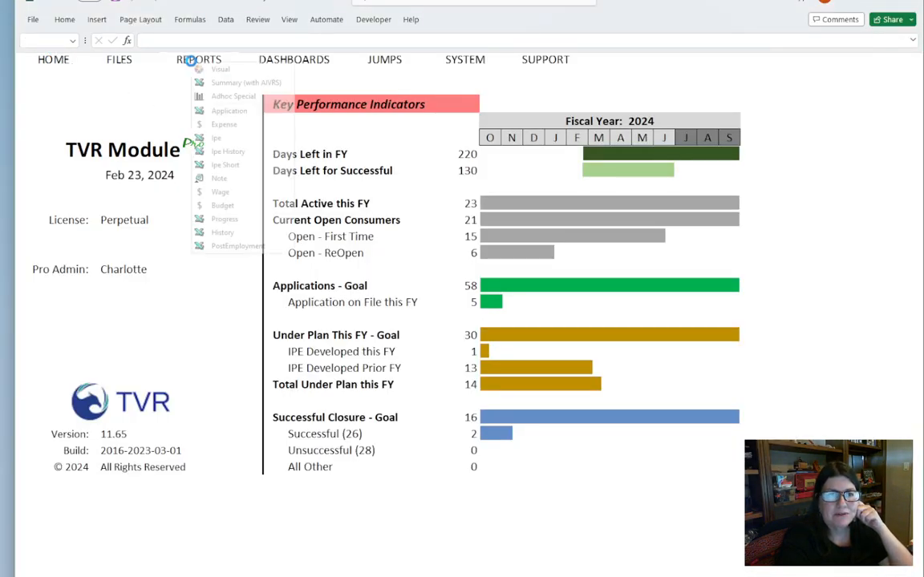
pyautogui.click(218, 138)
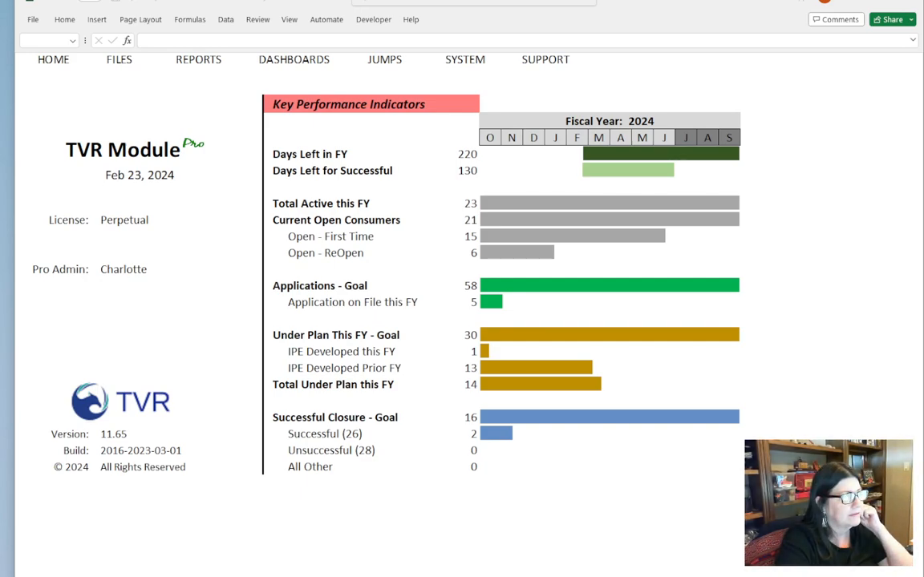
pyautogui.moveTo(0, 36); pyautogui.dragTo(326, 41)
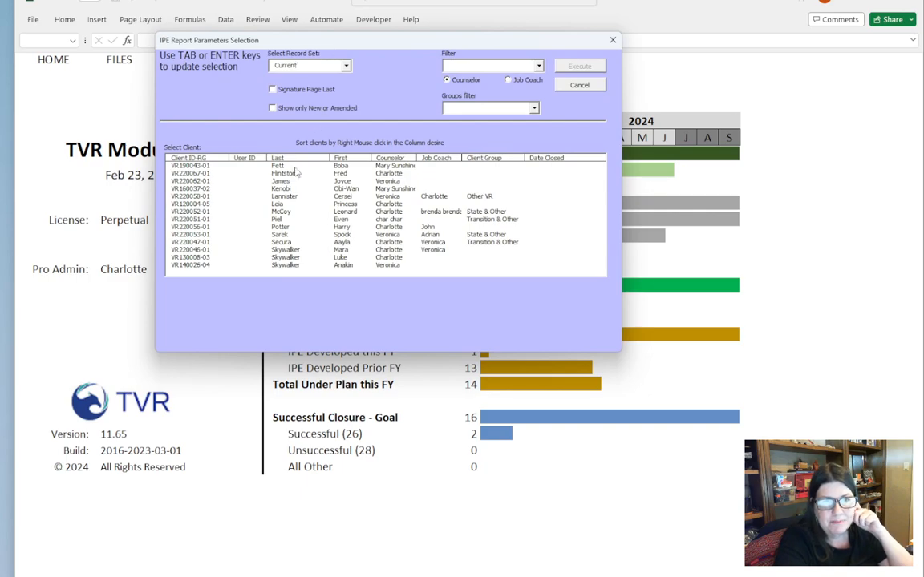
pyautogui.click(279, 219)
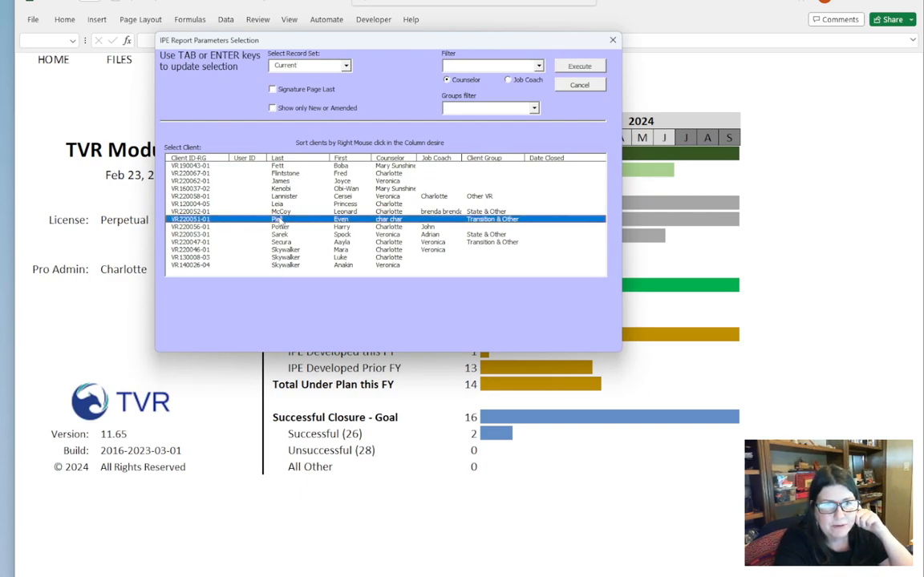
pyautogui.click(581, 68)
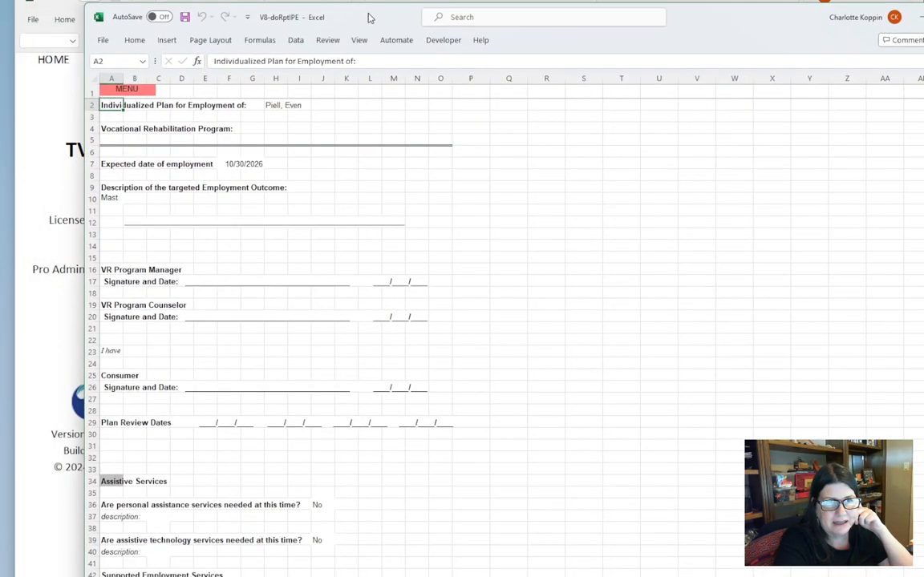
# - Look through the services in the IPE report, output it to a Word document and maximize that document's window
pyautogui.scroll(-1, 381, 235)
pyautogui.scroll(-11, 381, 235)
pyautogui.scroll(-14, 381, 235)
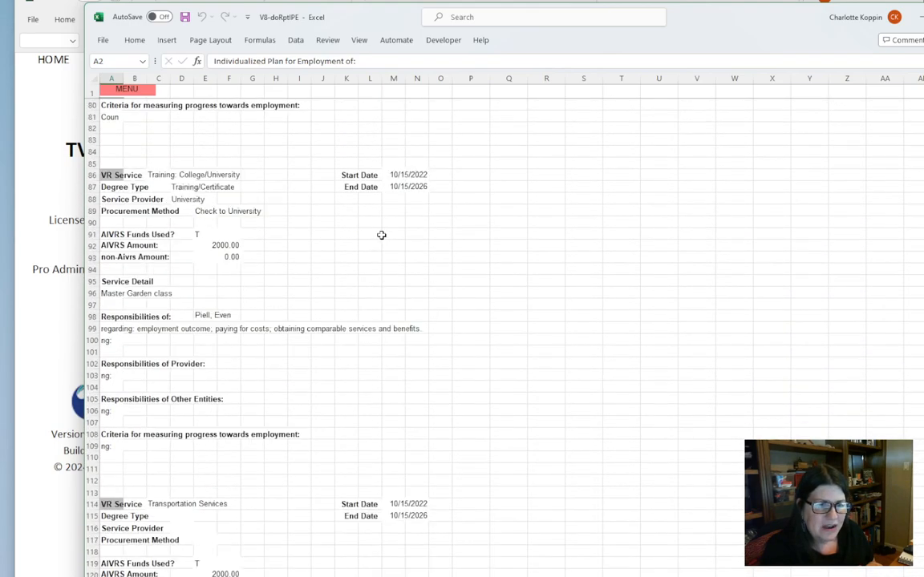
pyautogui.scroll(-4, 380, 235)
pyautogui.click(108, 90)
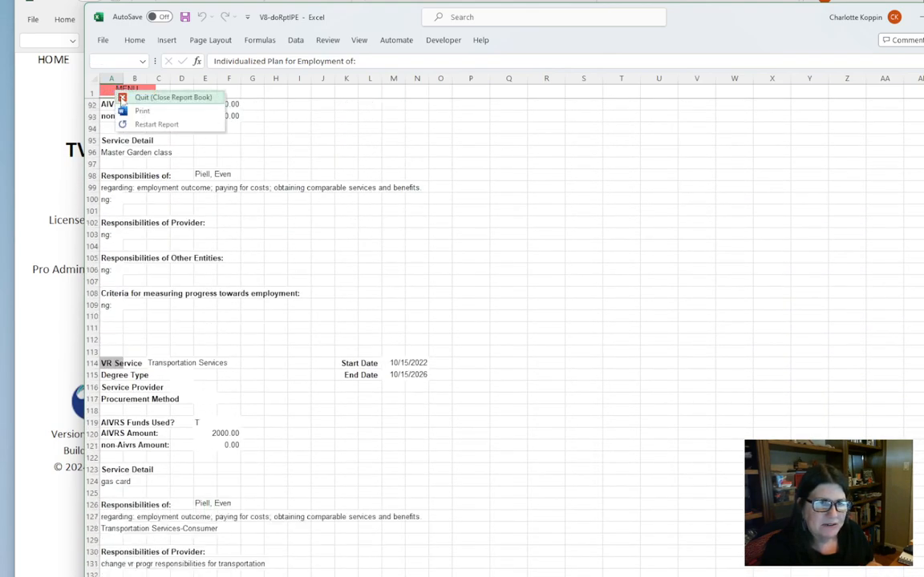
pyautogui.click(120, 111)
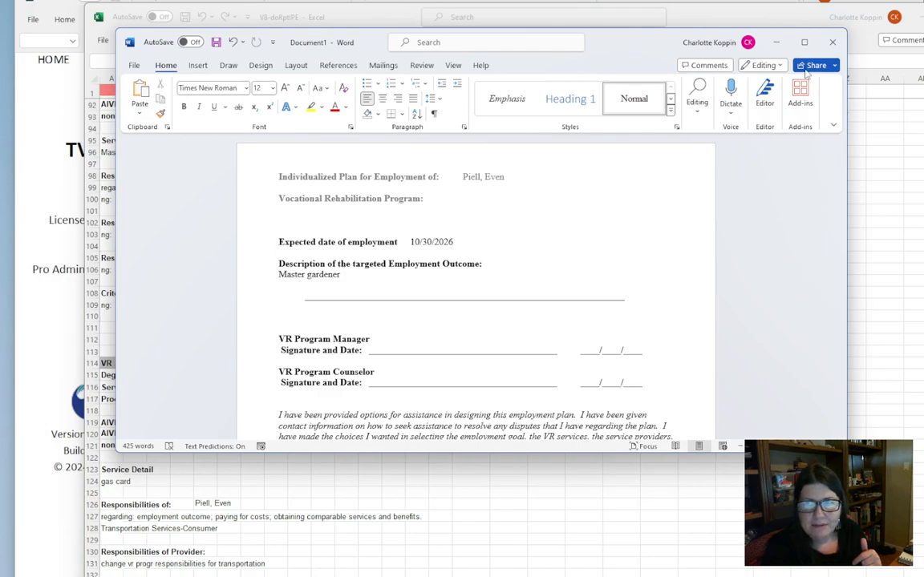
pyautogui.click(803, 41)
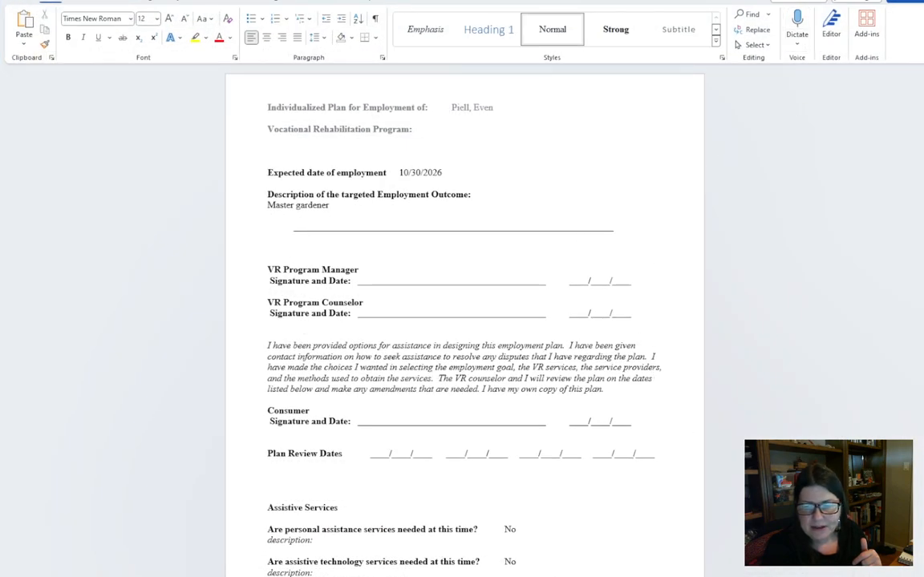
# - Examine the printed IPE's employment outcome, signature lines, plan review dates, and assistive, supported and post-employment service sections
pyautogui.keyDown('ctrl'); pyautogui.scroll(5, 721, 421); pyautogui.keyUp('ctrl')
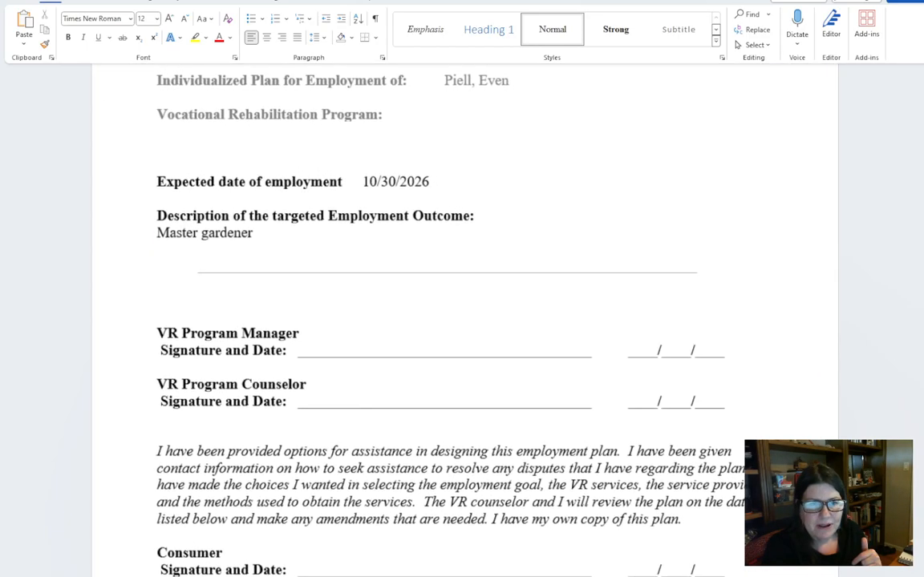
pyautogui.scroll(1, 719, 417)
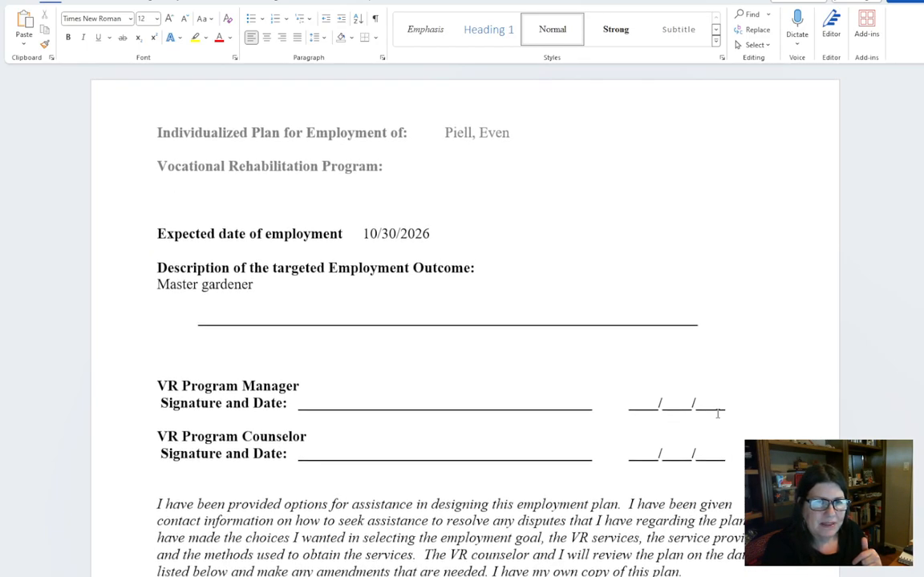
pyautogui.scroll(-4, 548, 249)
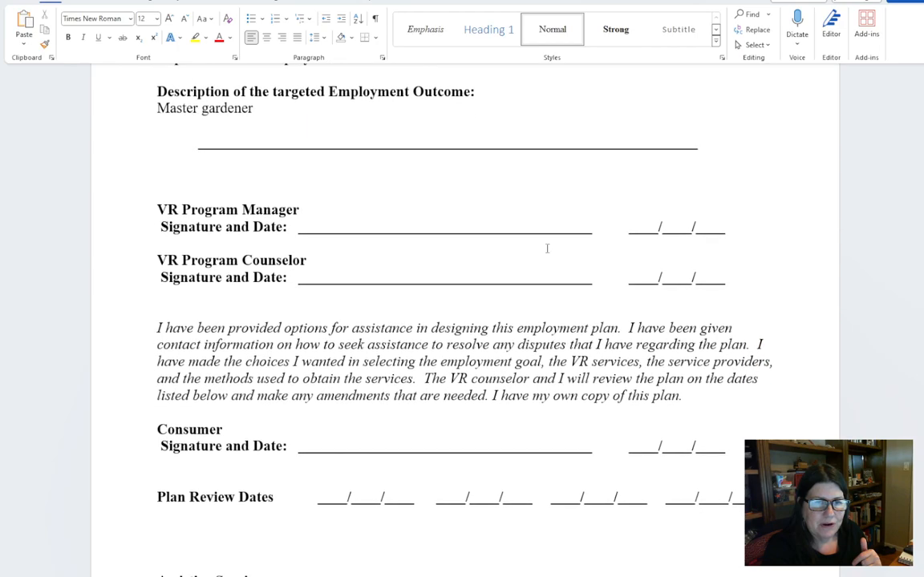
pyautogui.scroll(-2, 395, 258)
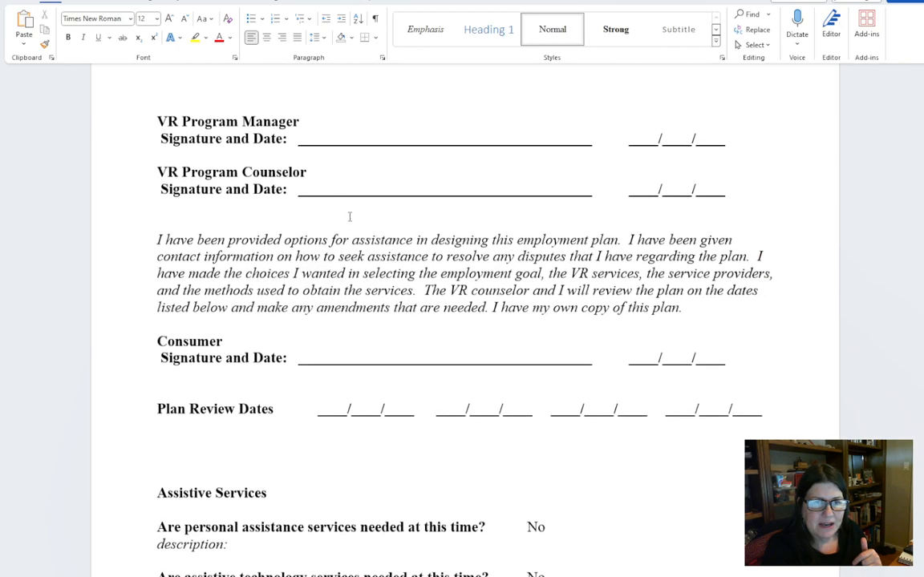
pyautogui.scroll(-3, 547, 239)
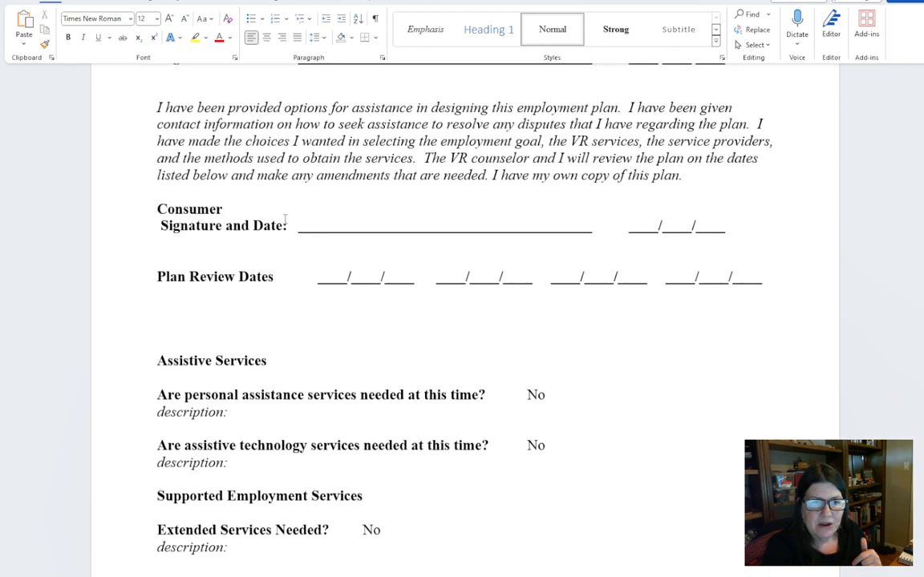
pyautogui.scroll(-5, 614, 227)
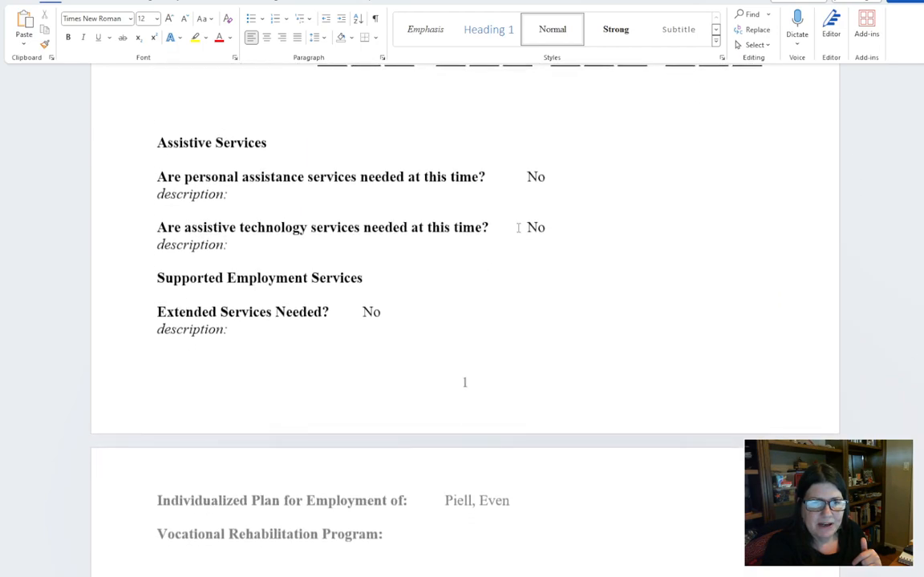
pyautogui.scroll(-2, 251, 264)
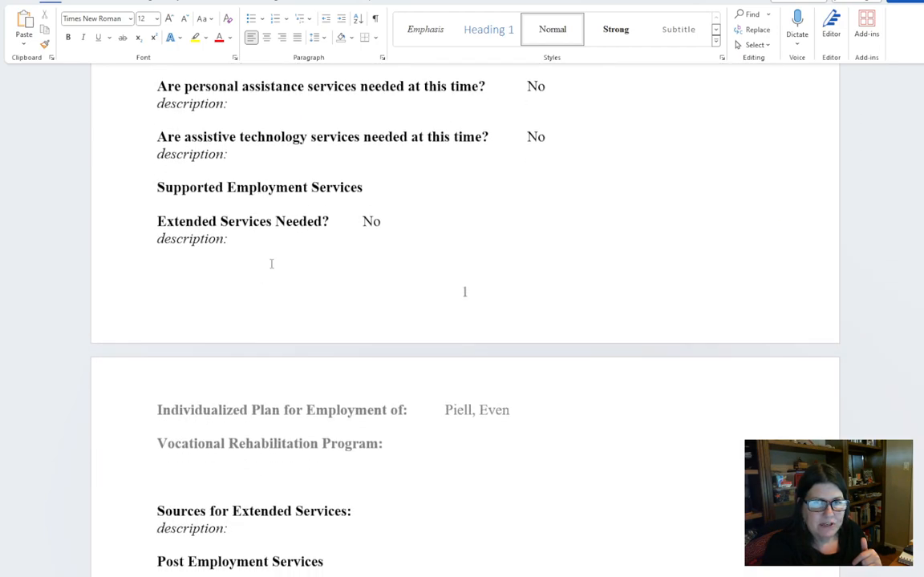
pyautogui.scroll(2, 202, 143)
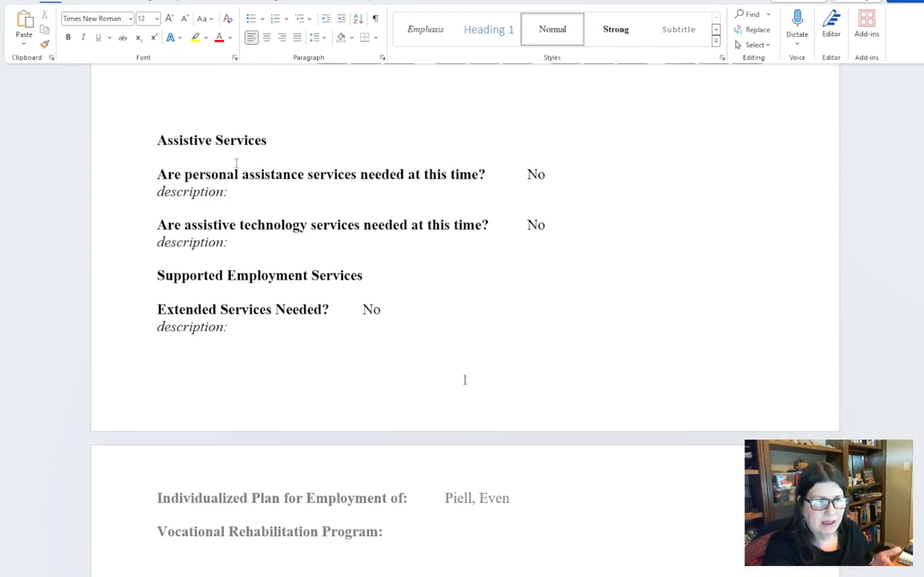
pyautogui.scroll(-2, 236, 163)
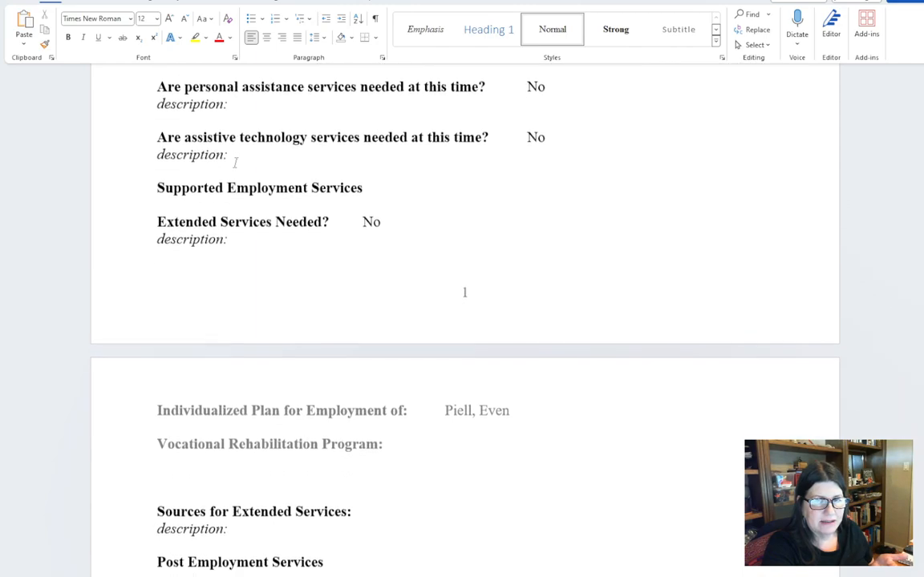
pyautogui.scroll(-7, 235, 165)
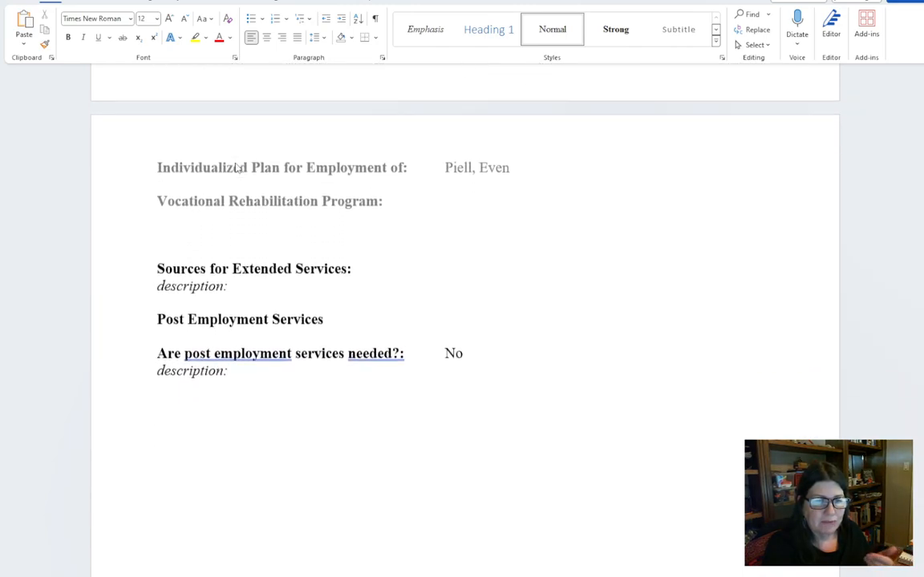
pyautogui.scroll(-12, 236, 166)
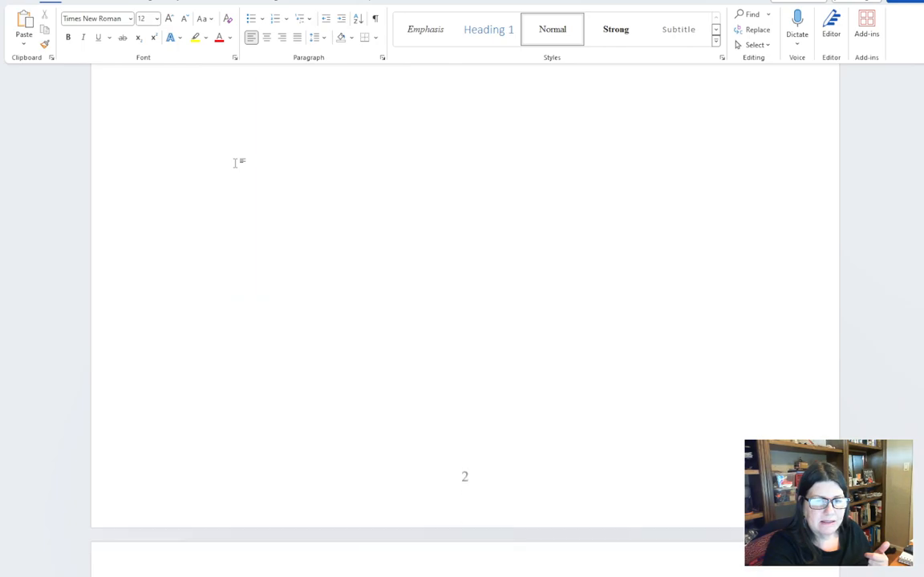
# - Examine the VR Counseling/Guidance and Training: College/University service pages, highlighting the consumer's responsibilities text under the counseling service
pyautogui.scroll(-9, 236, 166)
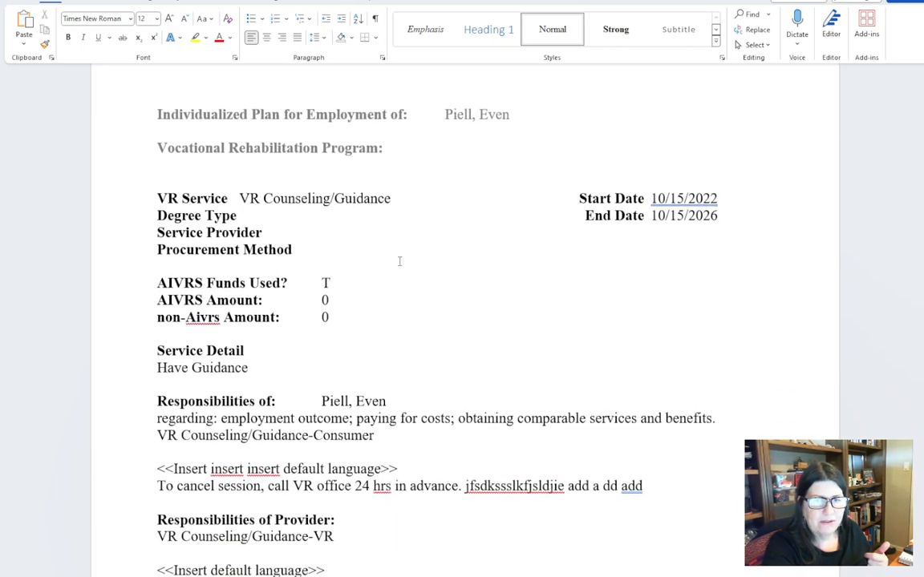
pyautogui.scroll(-2, 400, 260)
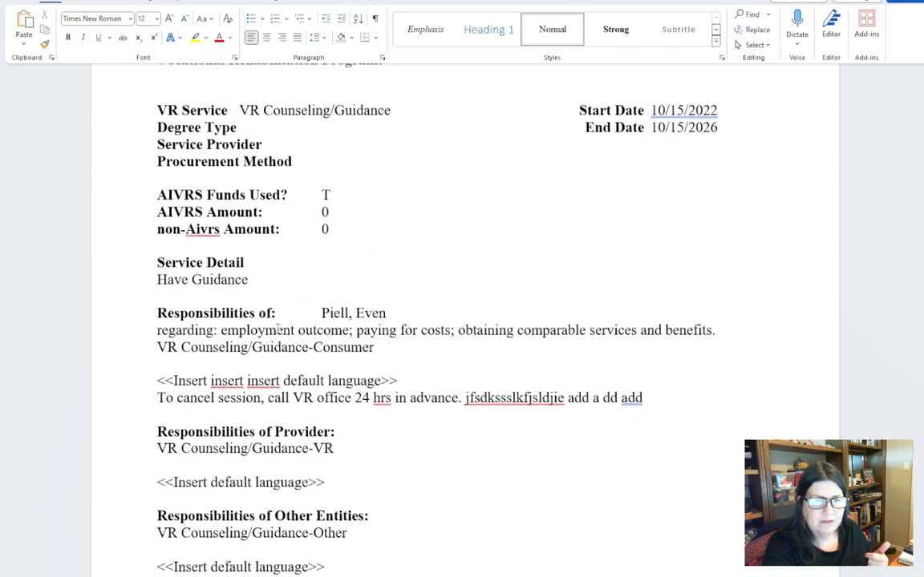
pyautogui.scroll(-3, 279, 329)
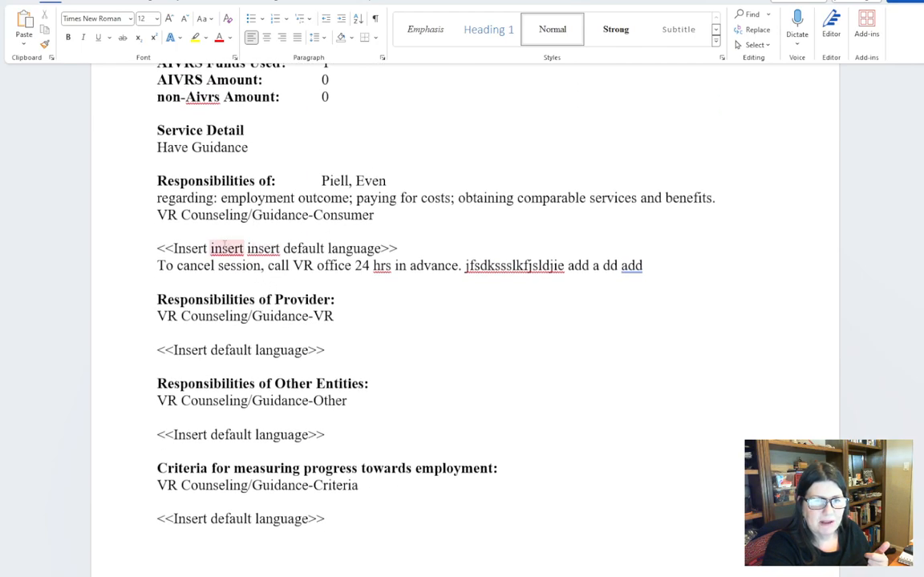
pyautogui.moveTo(664, 268); pyautogui.dragTo(152, 192)
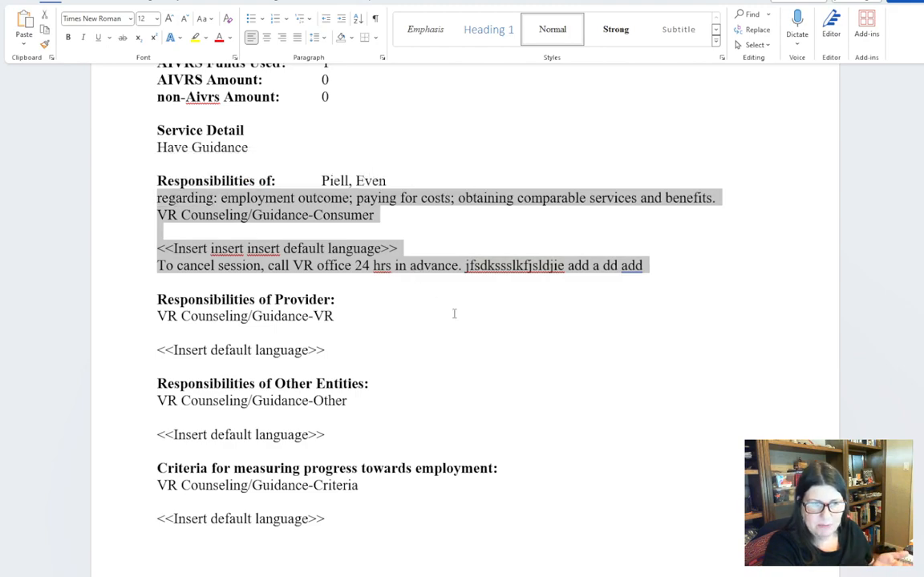
pyautogui.scroll(-3, 454, 314)
pyautogui.scroll(-15, 413, 279)
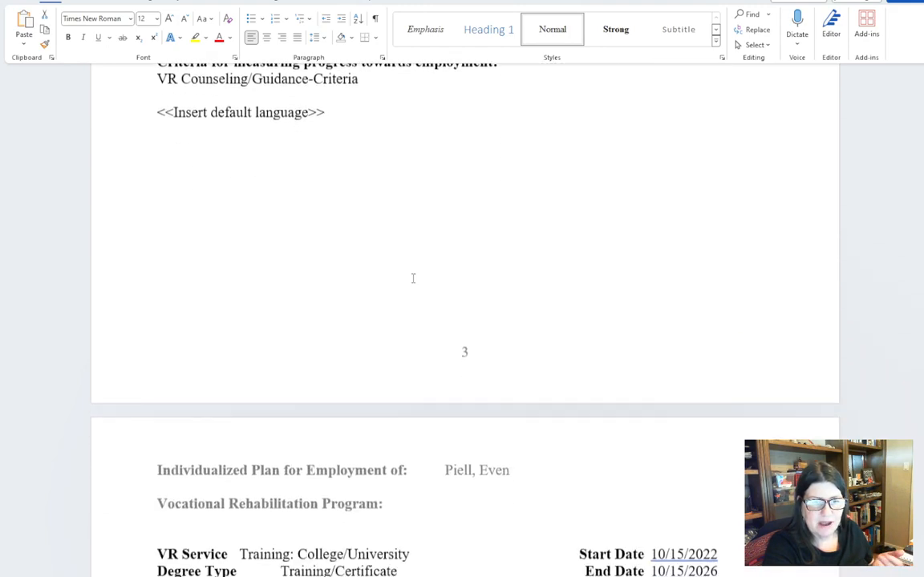
pyautogui.scroll(-4, 413, 278)
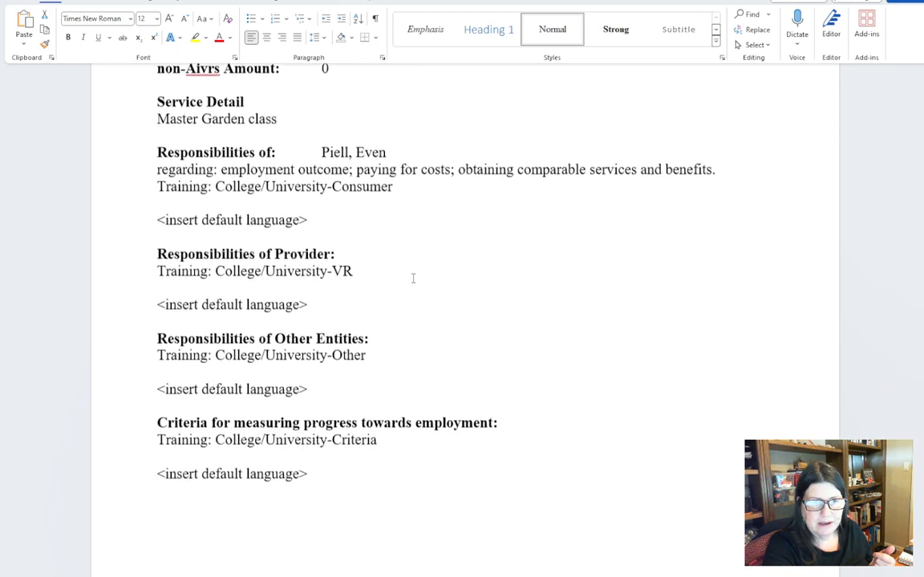
pyautogui.scroll(-17, 316, 251)
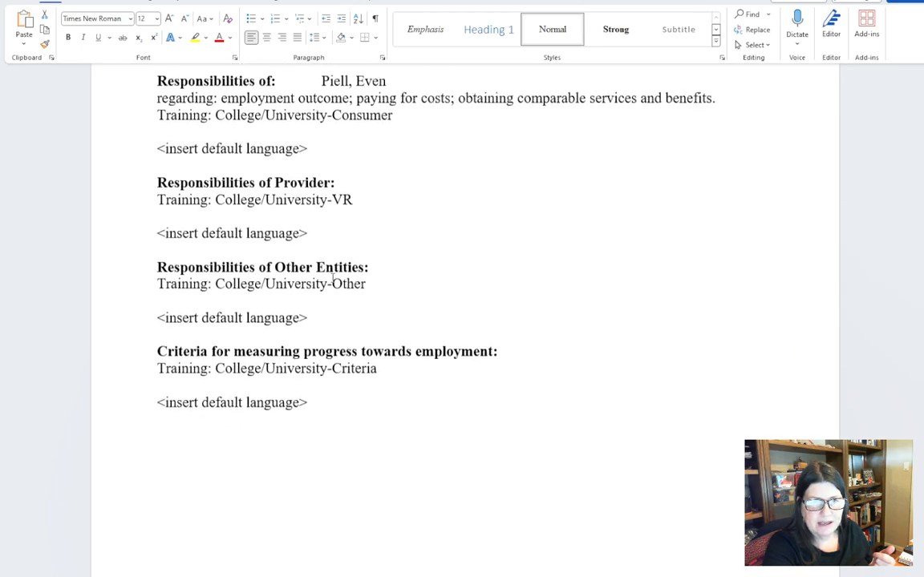
# - Review the Transportation Services responsibilities and the College/University training language, ending at the start of the printed IPE
pyautogui.scroll(-8, 332, 277)
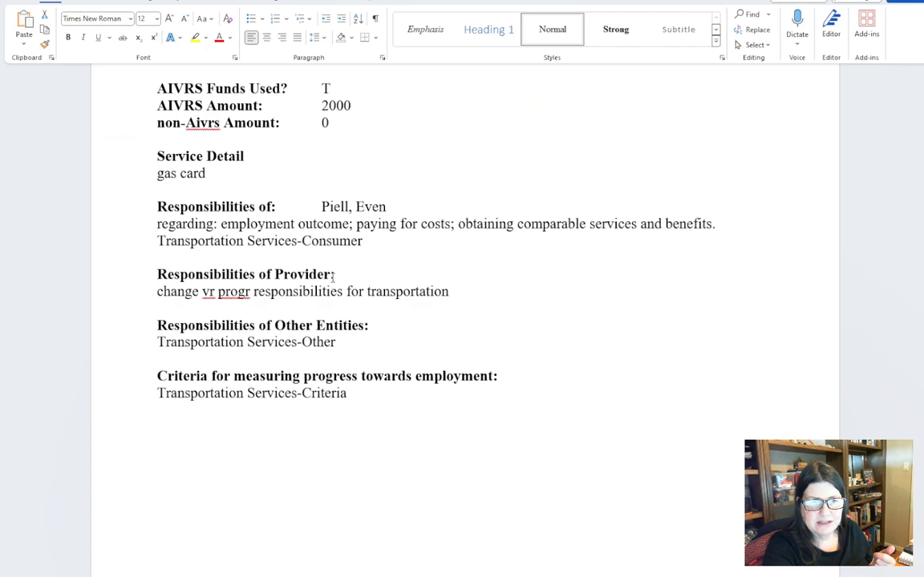
pyautogui.scroll(20, 332, 278)
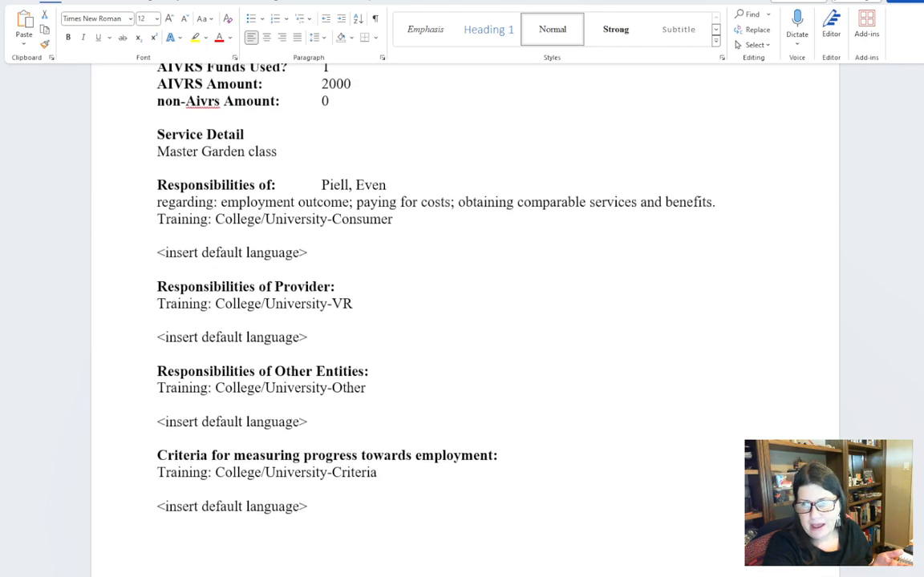
pyautogui.scroll(20, 899, 260)
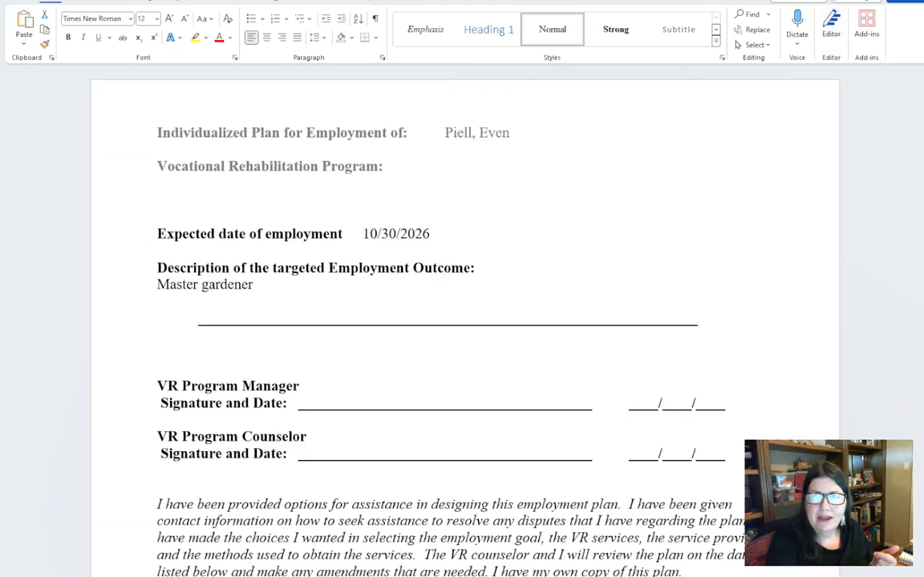
# - Close the printed IPE document without saving it, and quit the IPE report book to return to the TVR Module home page
pyautogui.hotkey('alt', 'F4')
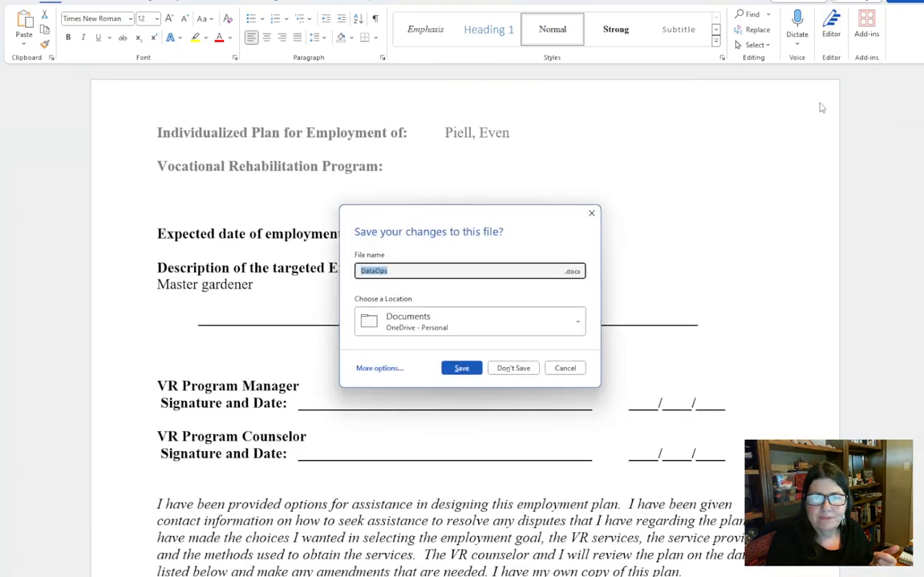
pyautogui.click(513, 368)
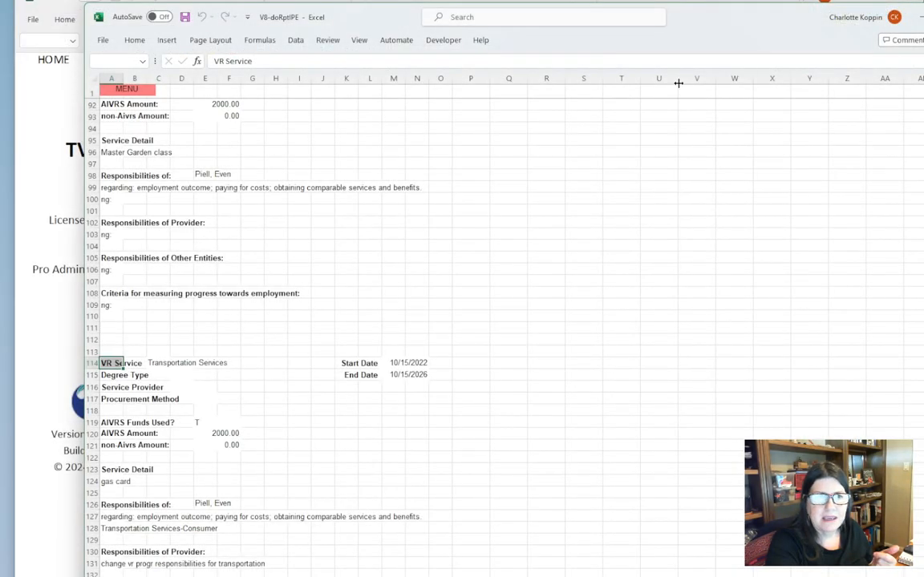
pyautogui.click(143, 89)
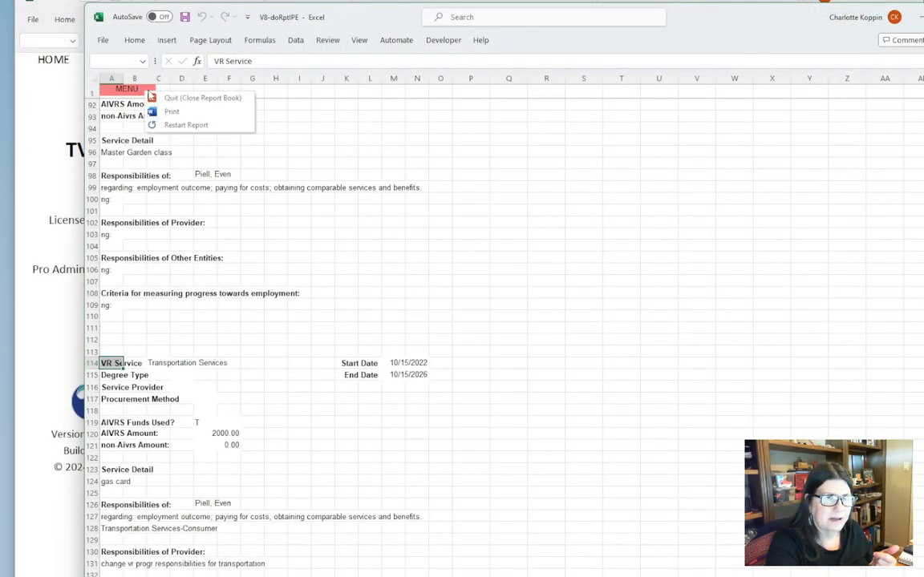
pyautogui.click(174, 98)
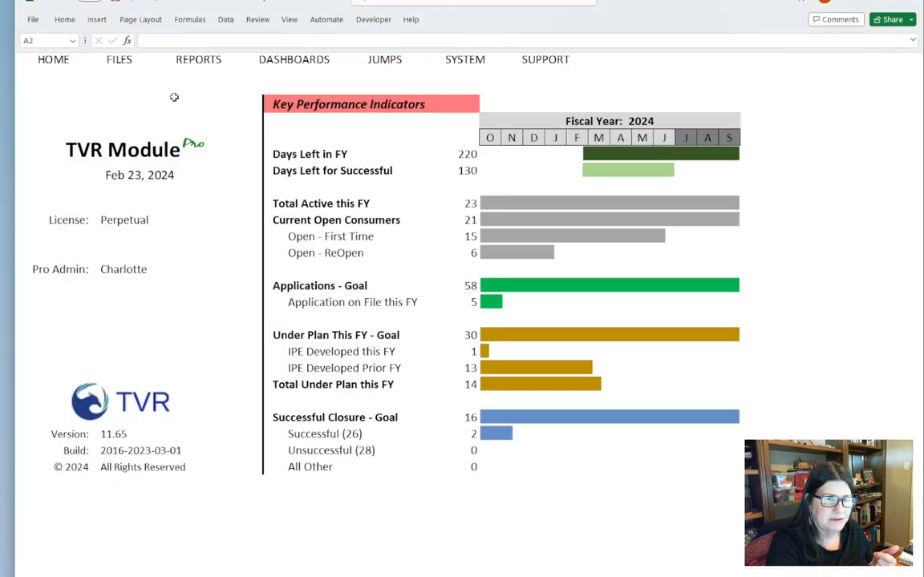